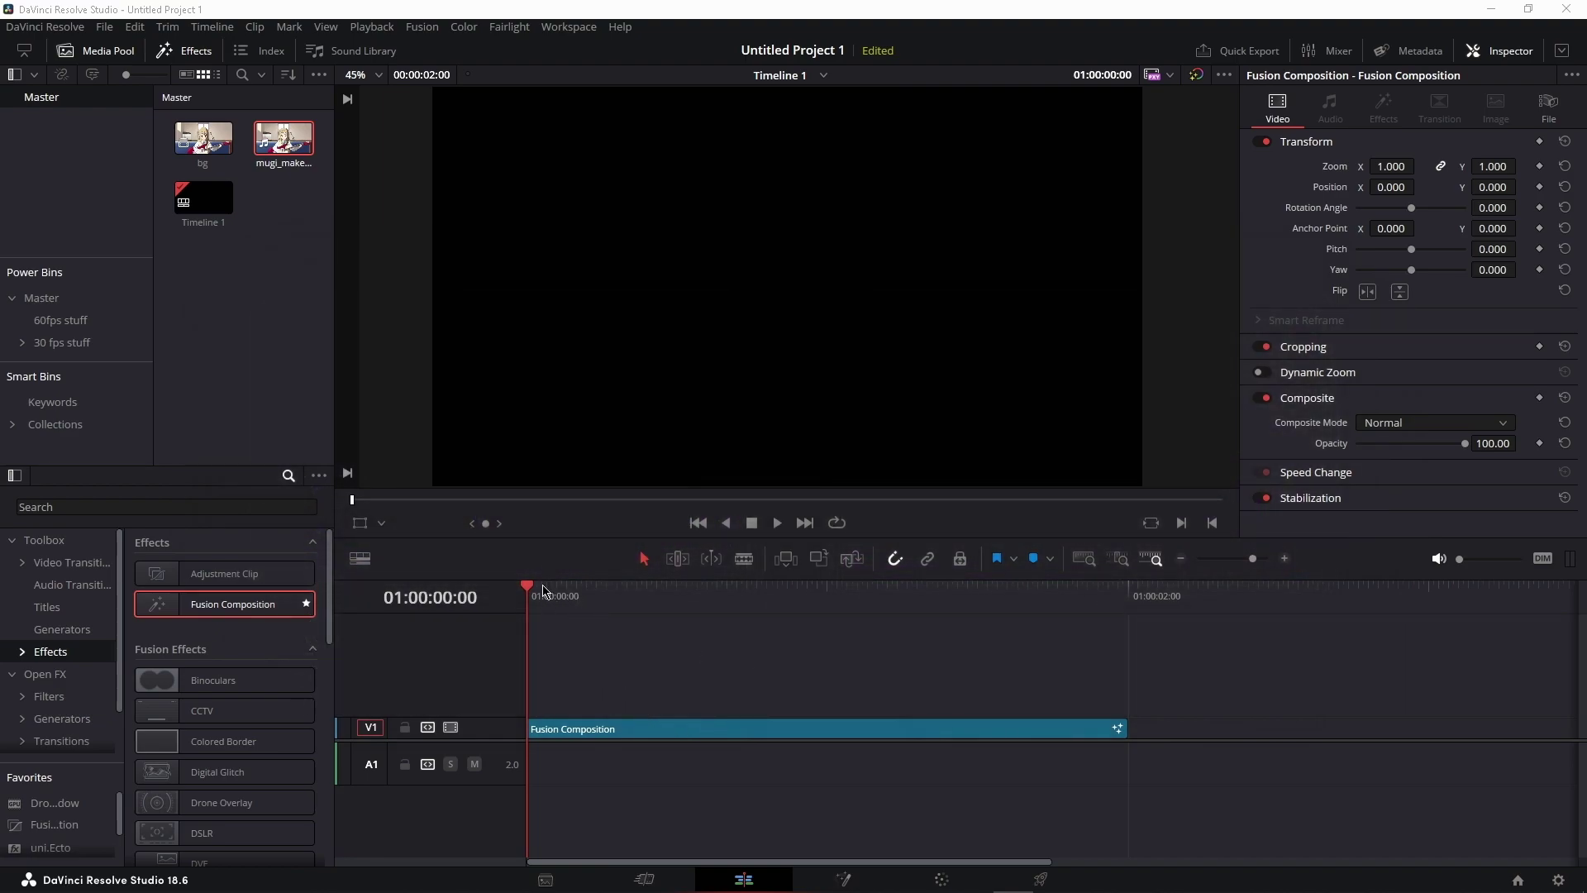
Open the Fusion Composition clip in the Fusion page and connect a new Background node to MediaOut1
drag(543, 592, 698, 583)
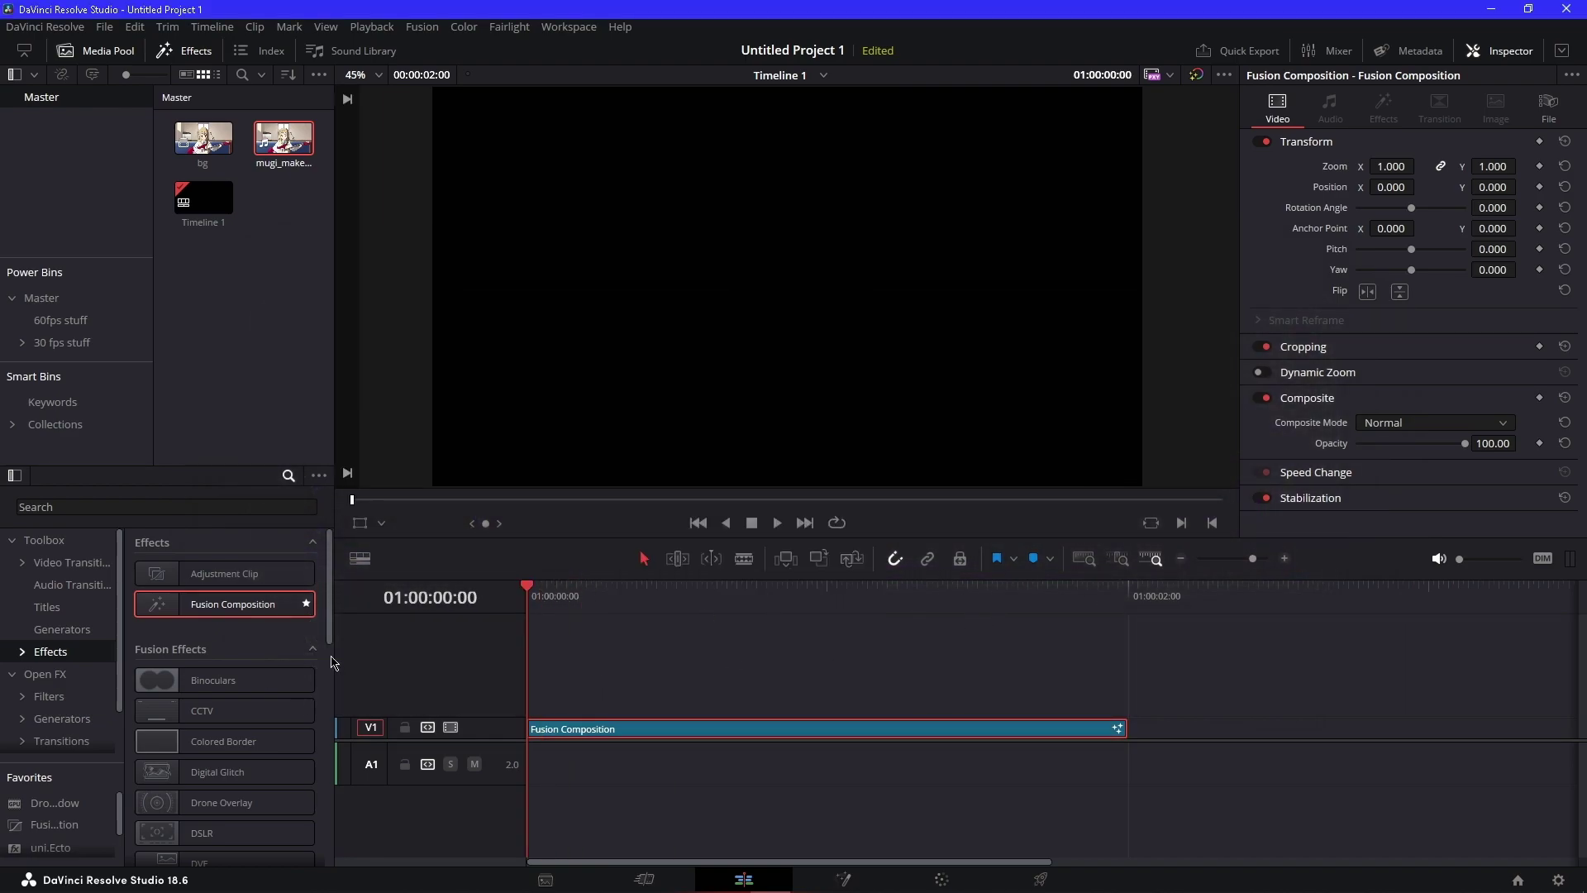
key(shift+5)
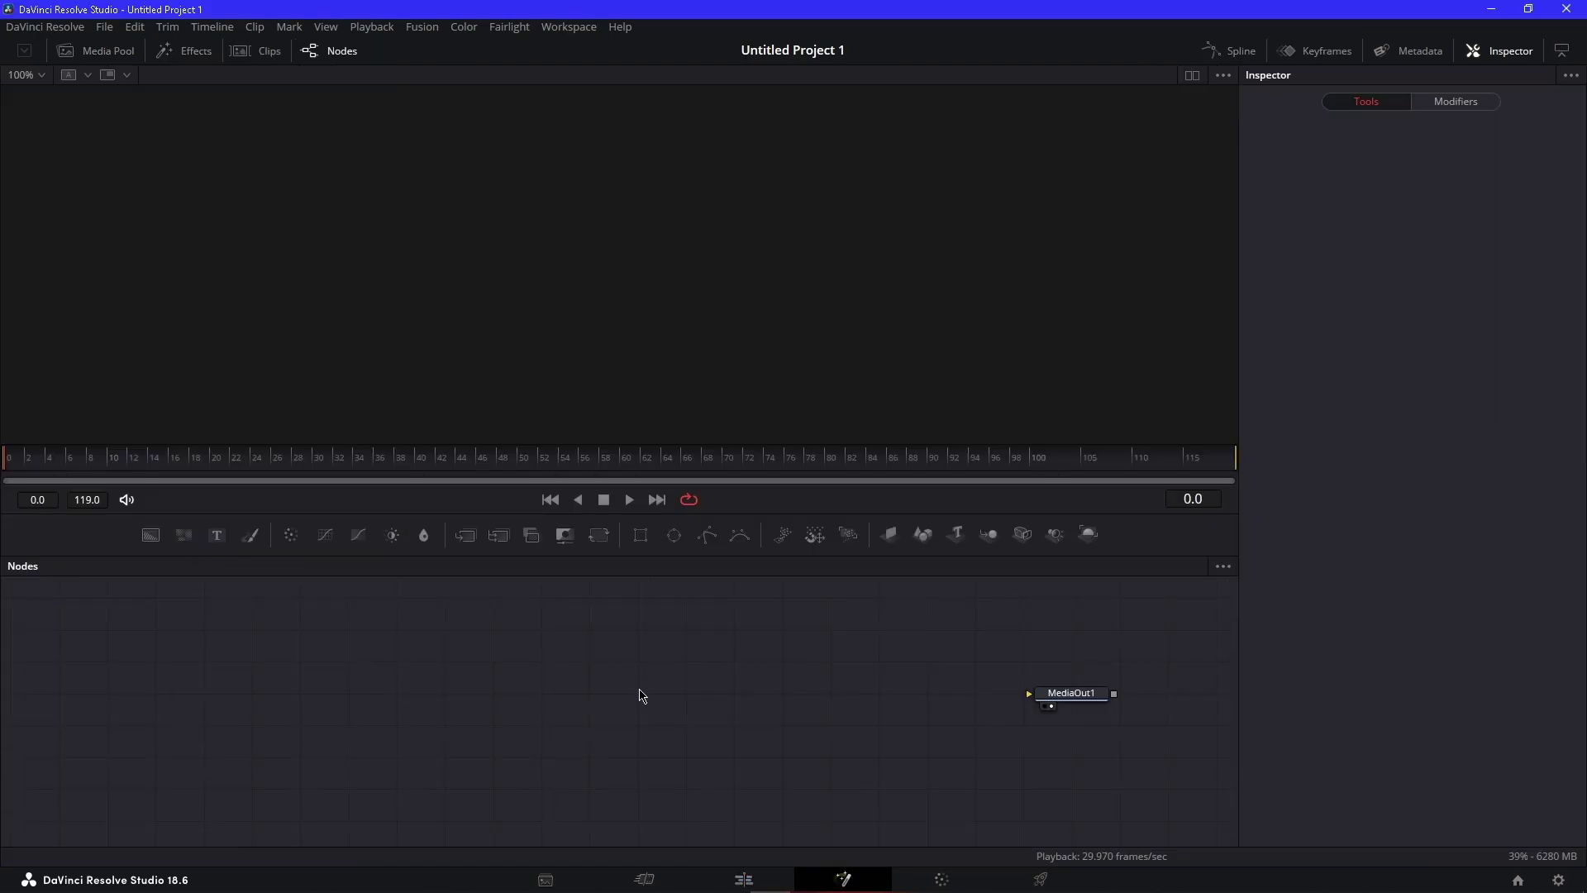
click(151, 535)
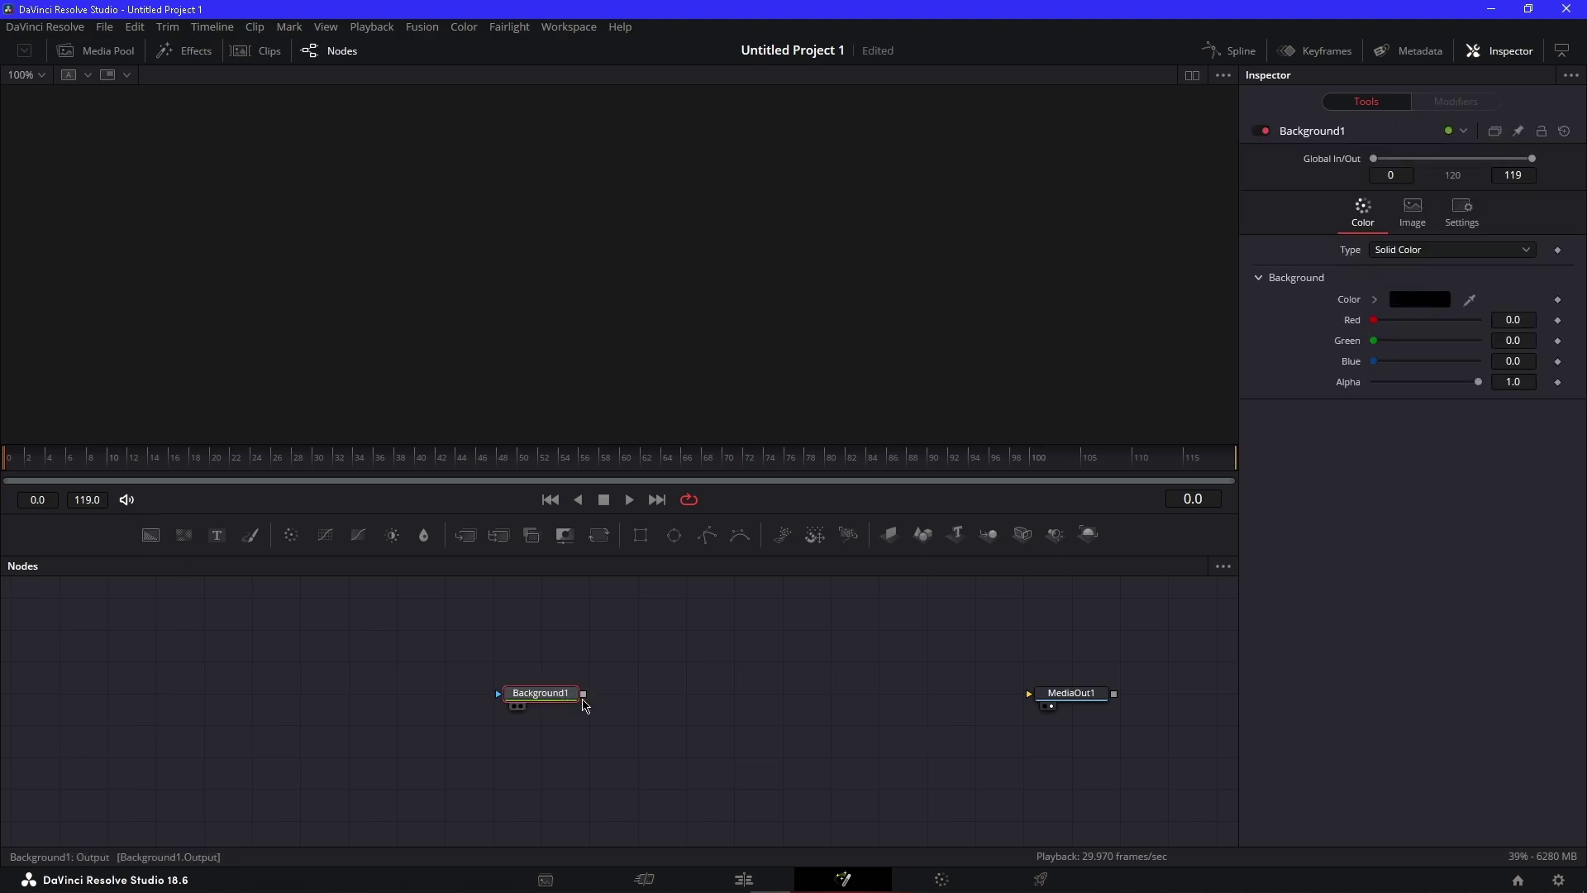
drag(585, 701, 1071, 696)
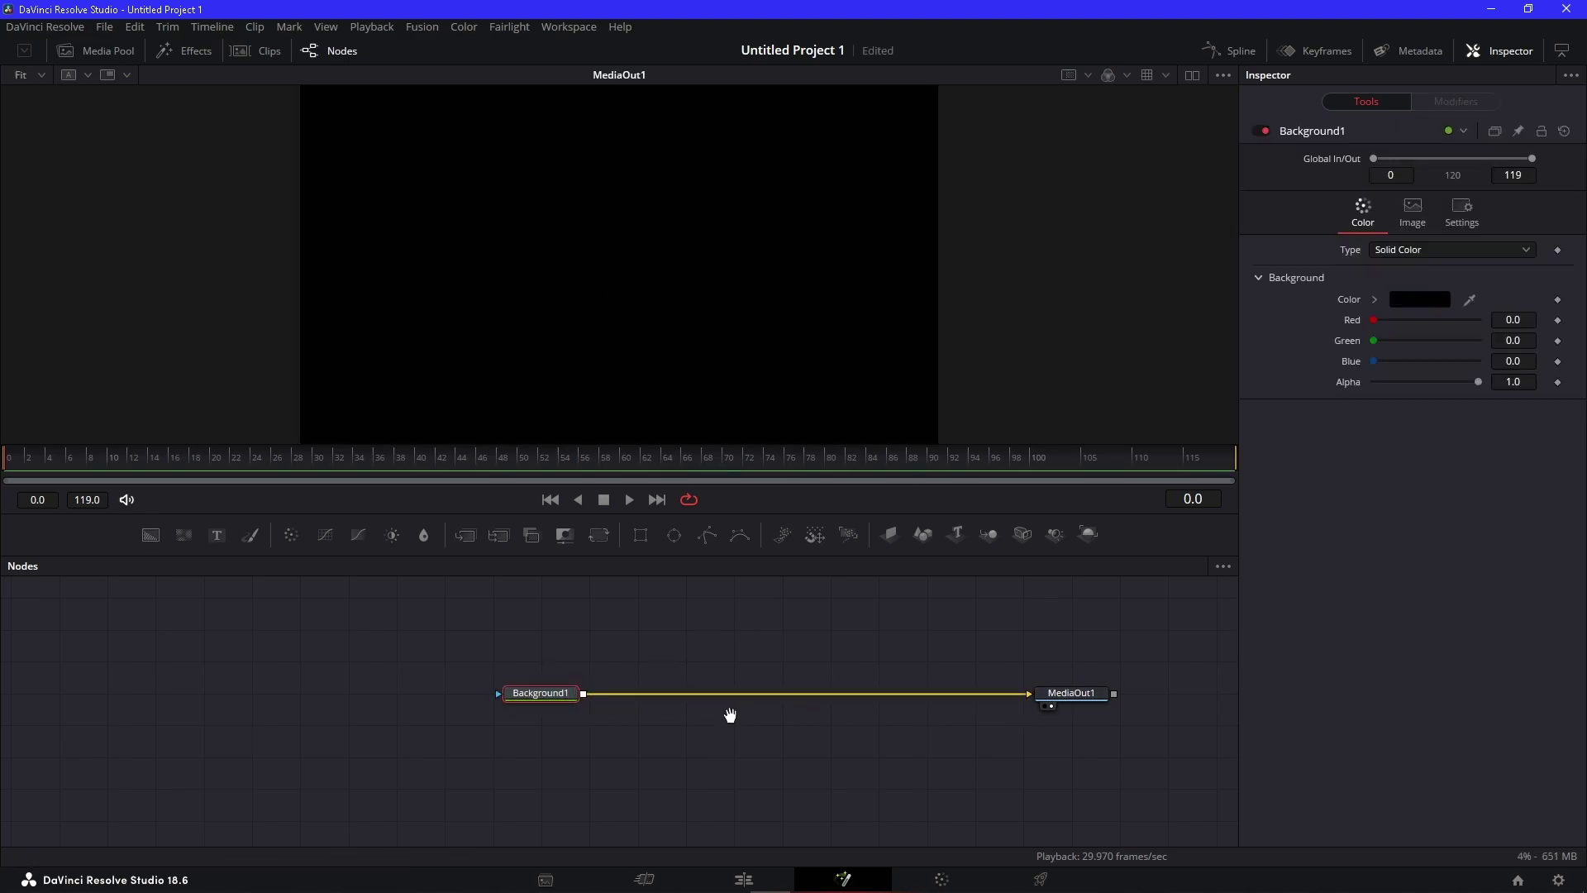
Add a BSpline mask to Background1 and draw an open wavy curve across the frame, extending past both side edges
drag(730, 715, 670, 749)
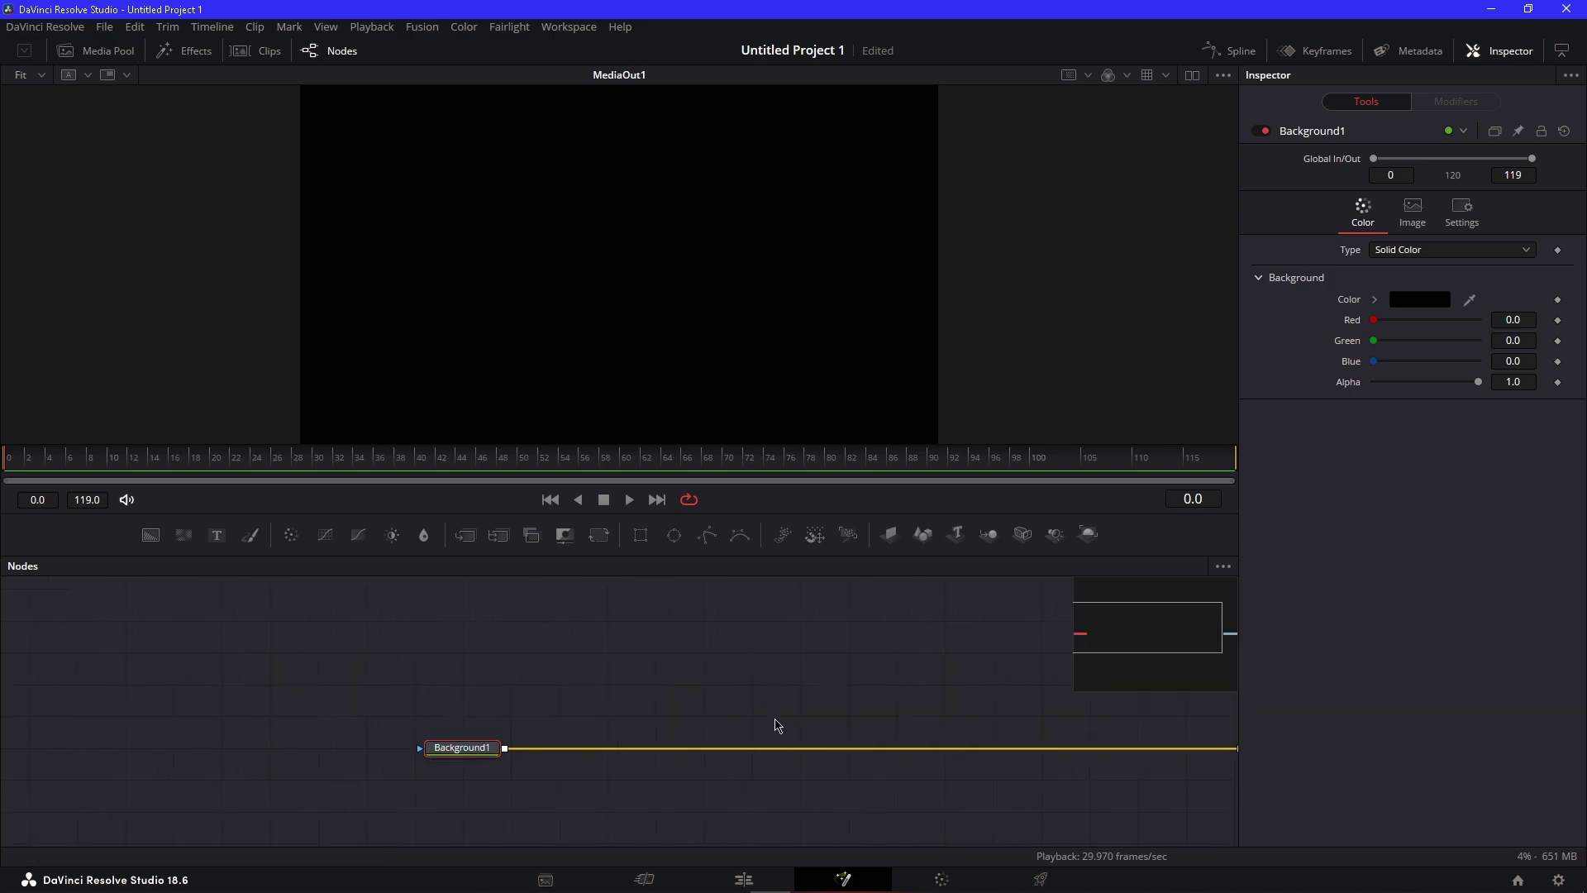
drag(776, 724, 818, 706)
drag(748, 537, 741, 555)
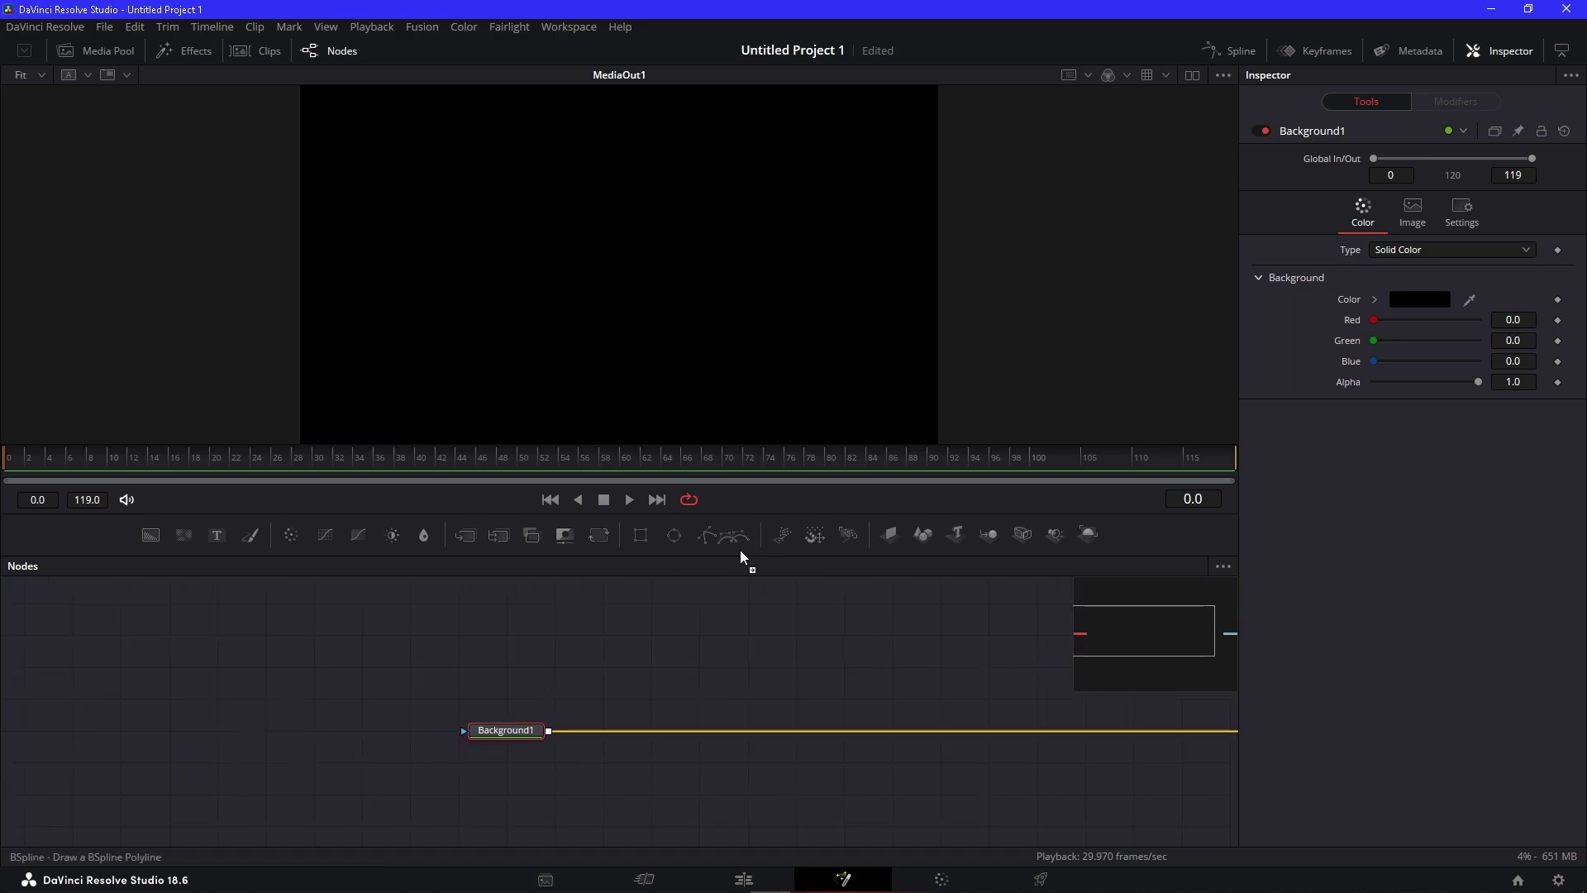
click(742, 559)
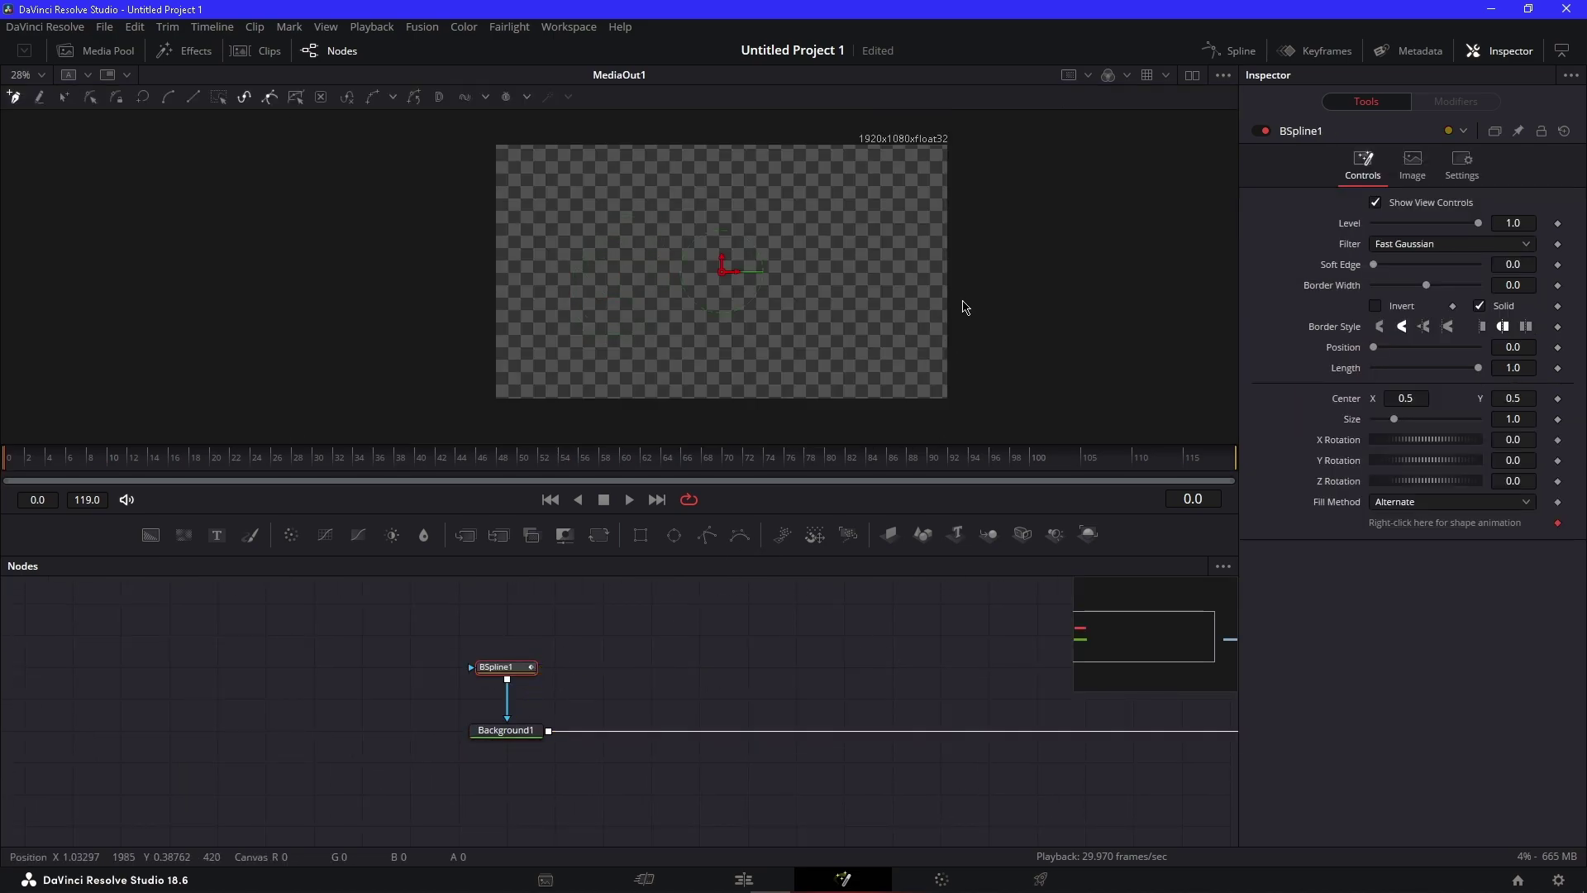
click(887, 241)
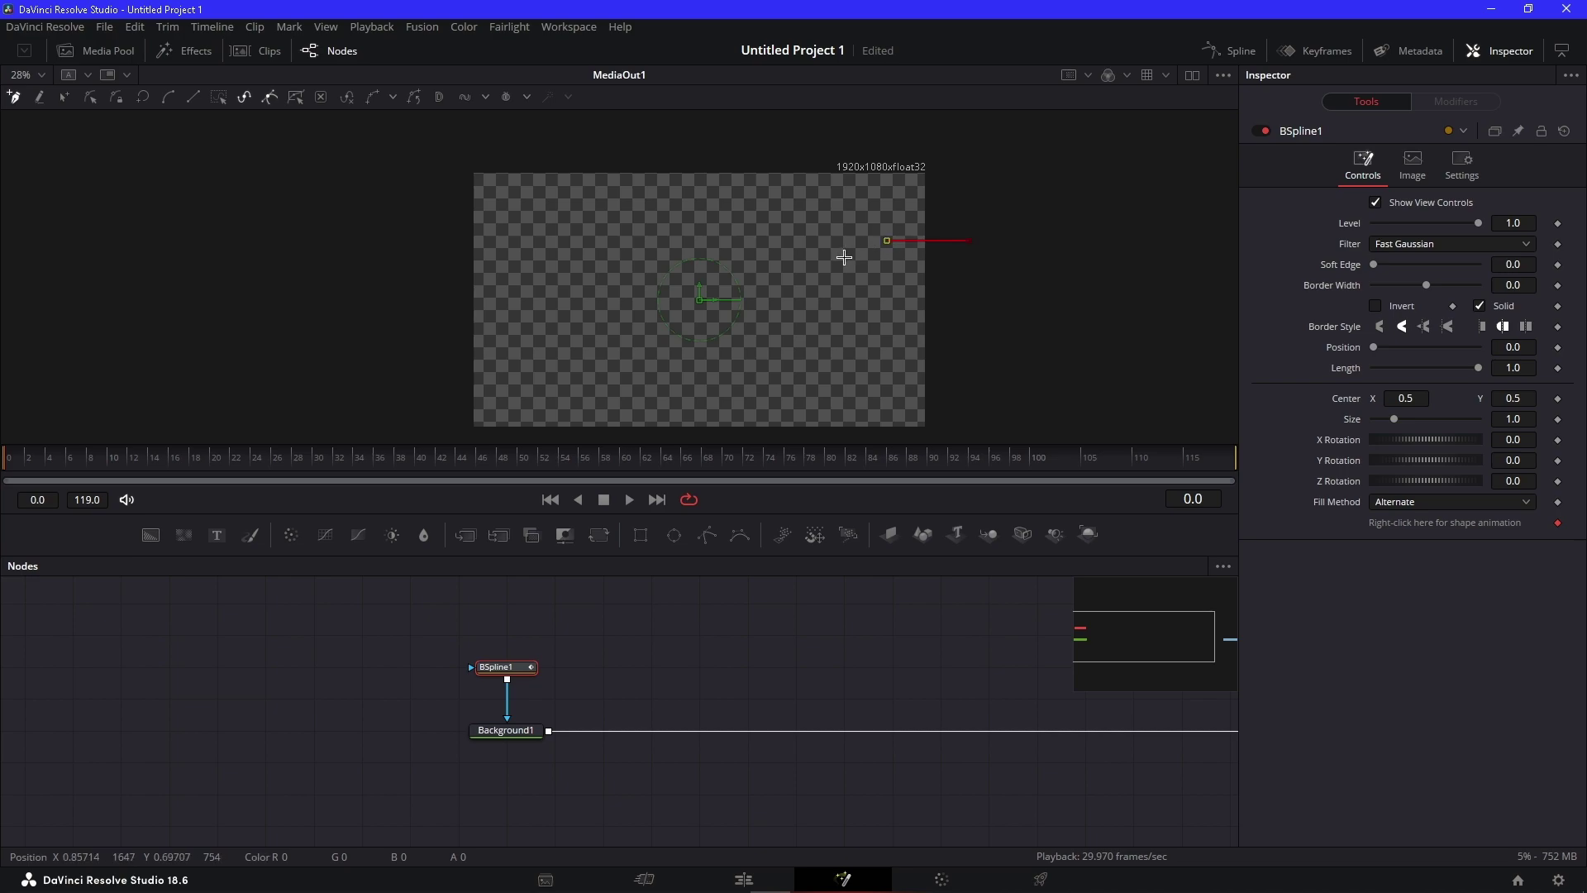
click(450, 339)
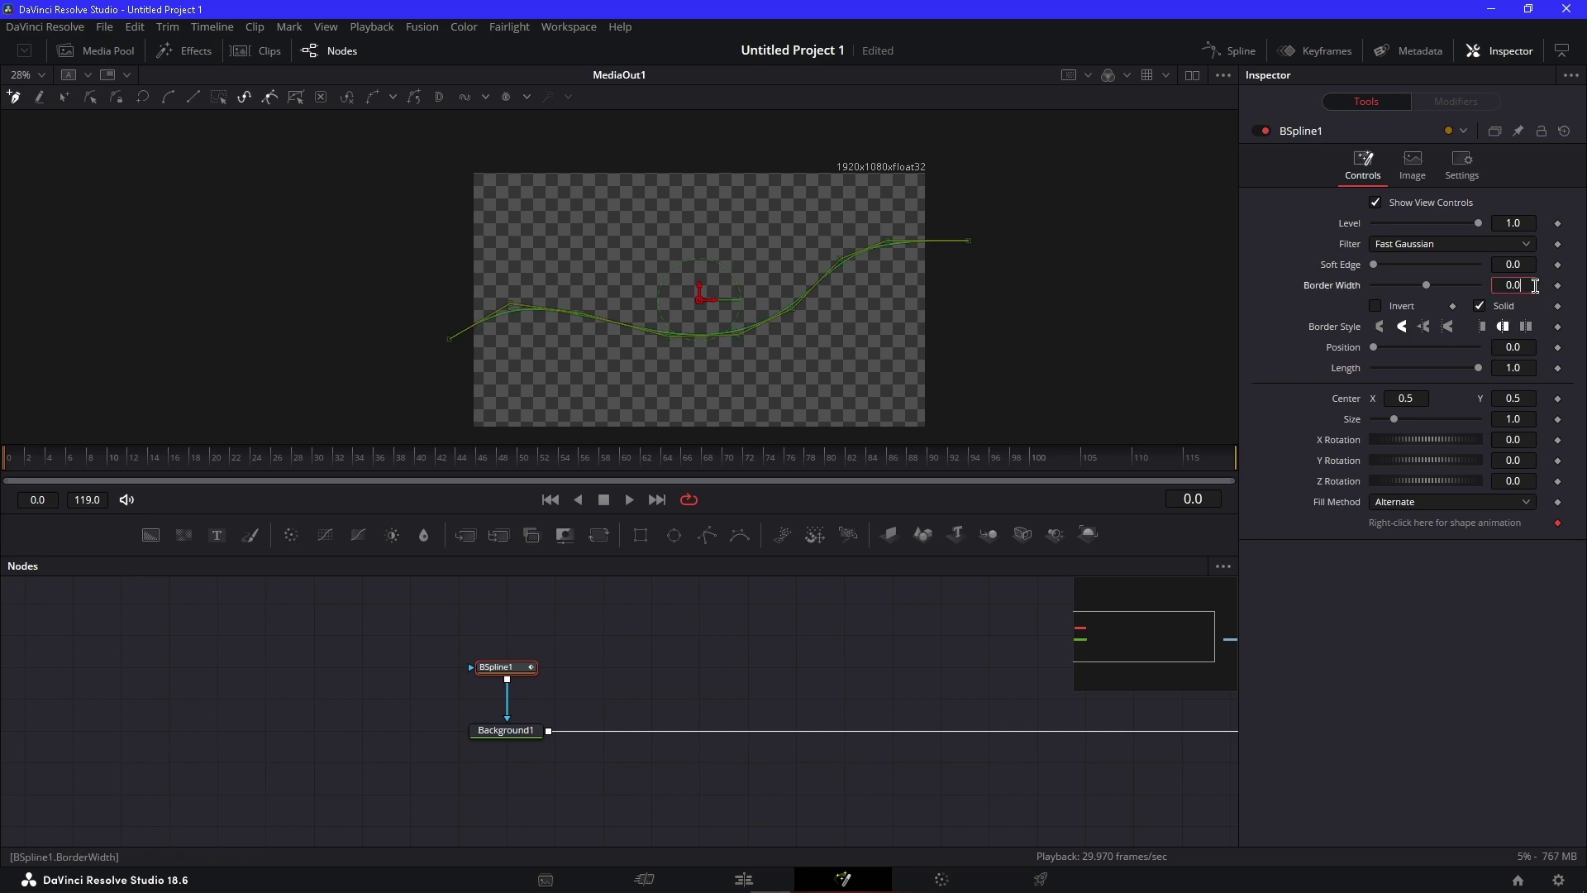
Set the BSpline mask's border width to 0.01 to turn the curve into a thin line
text(1)
key(Tab)
click(1002, 596)
scroll(798, 300, up, 2)
scroll(834, 349, down, 1)
Change Background1's solid color to magenta with red 1.0, green 0.0 and blue about 0.867
click(506, 730)
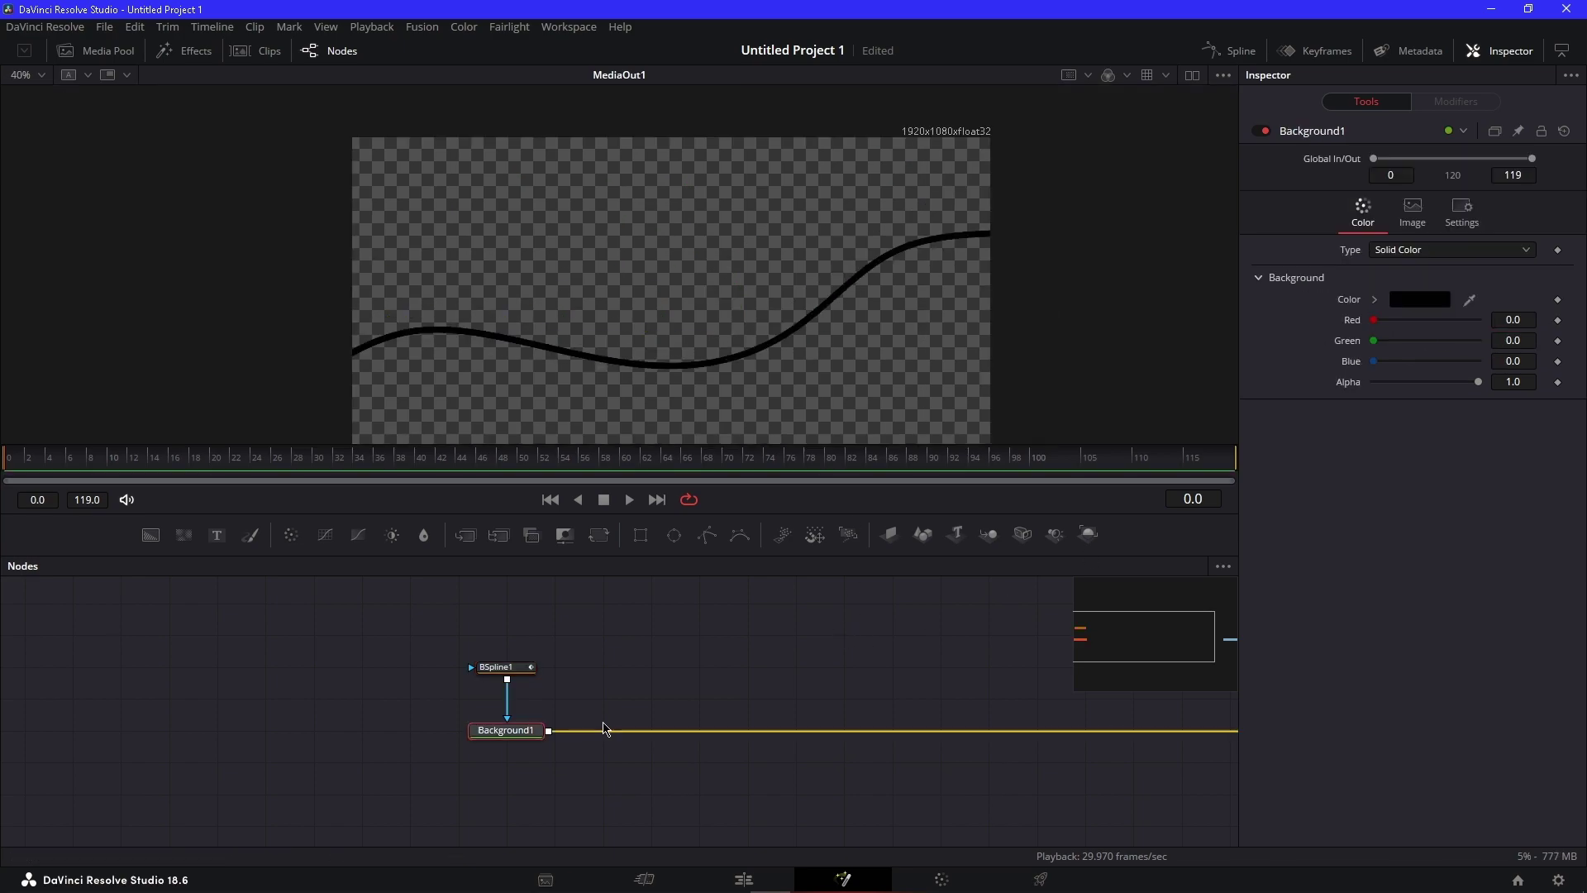
click(1414, 306)
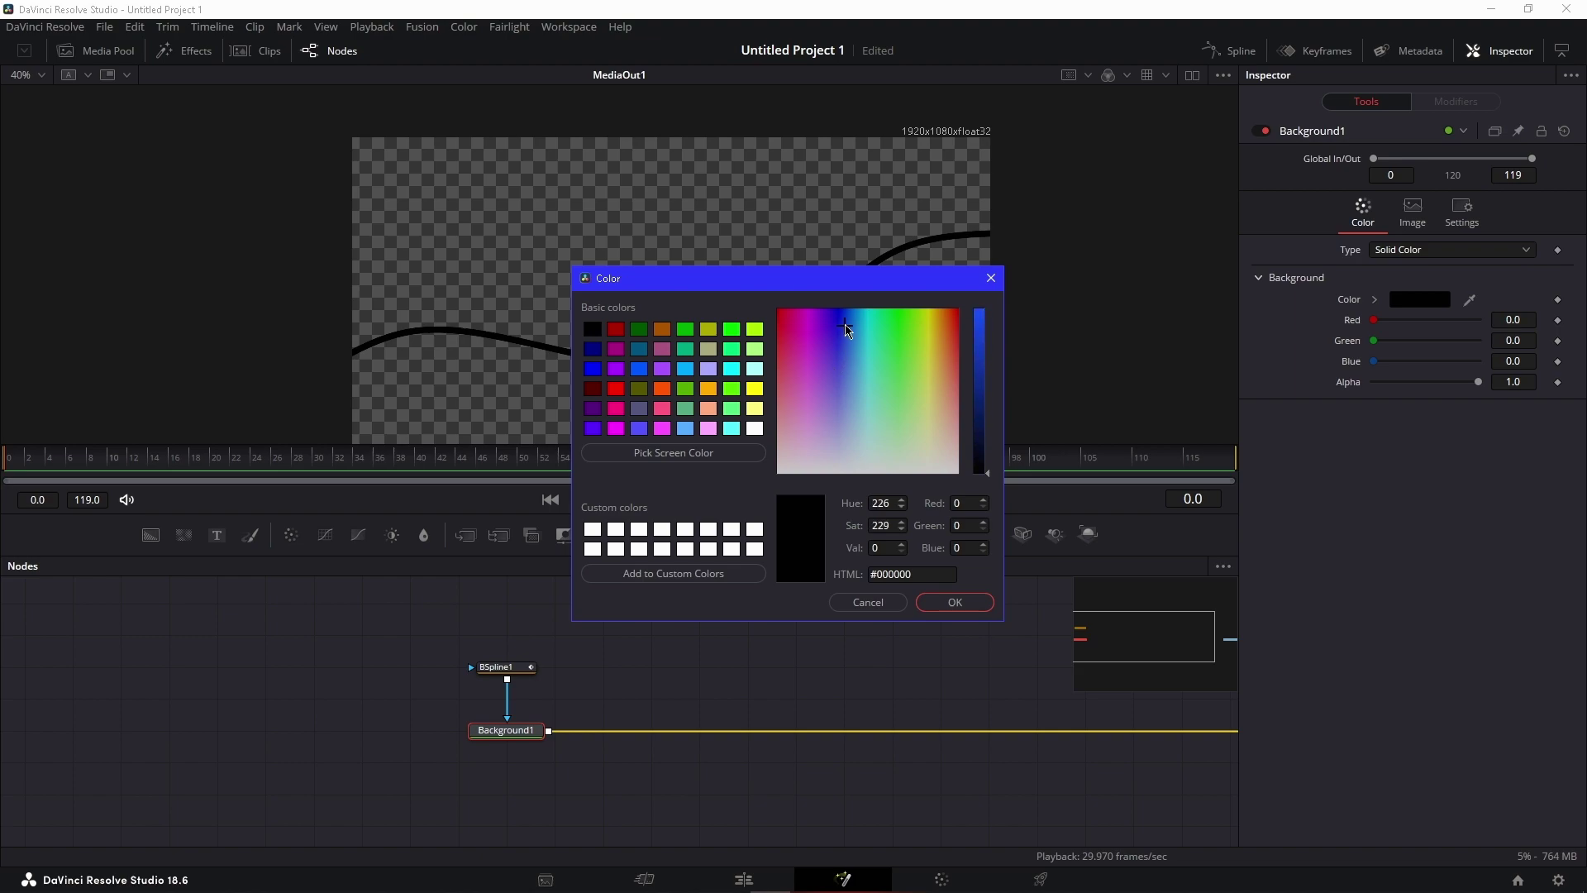
drag(977, 331, 988, 285)
click(956, 606)
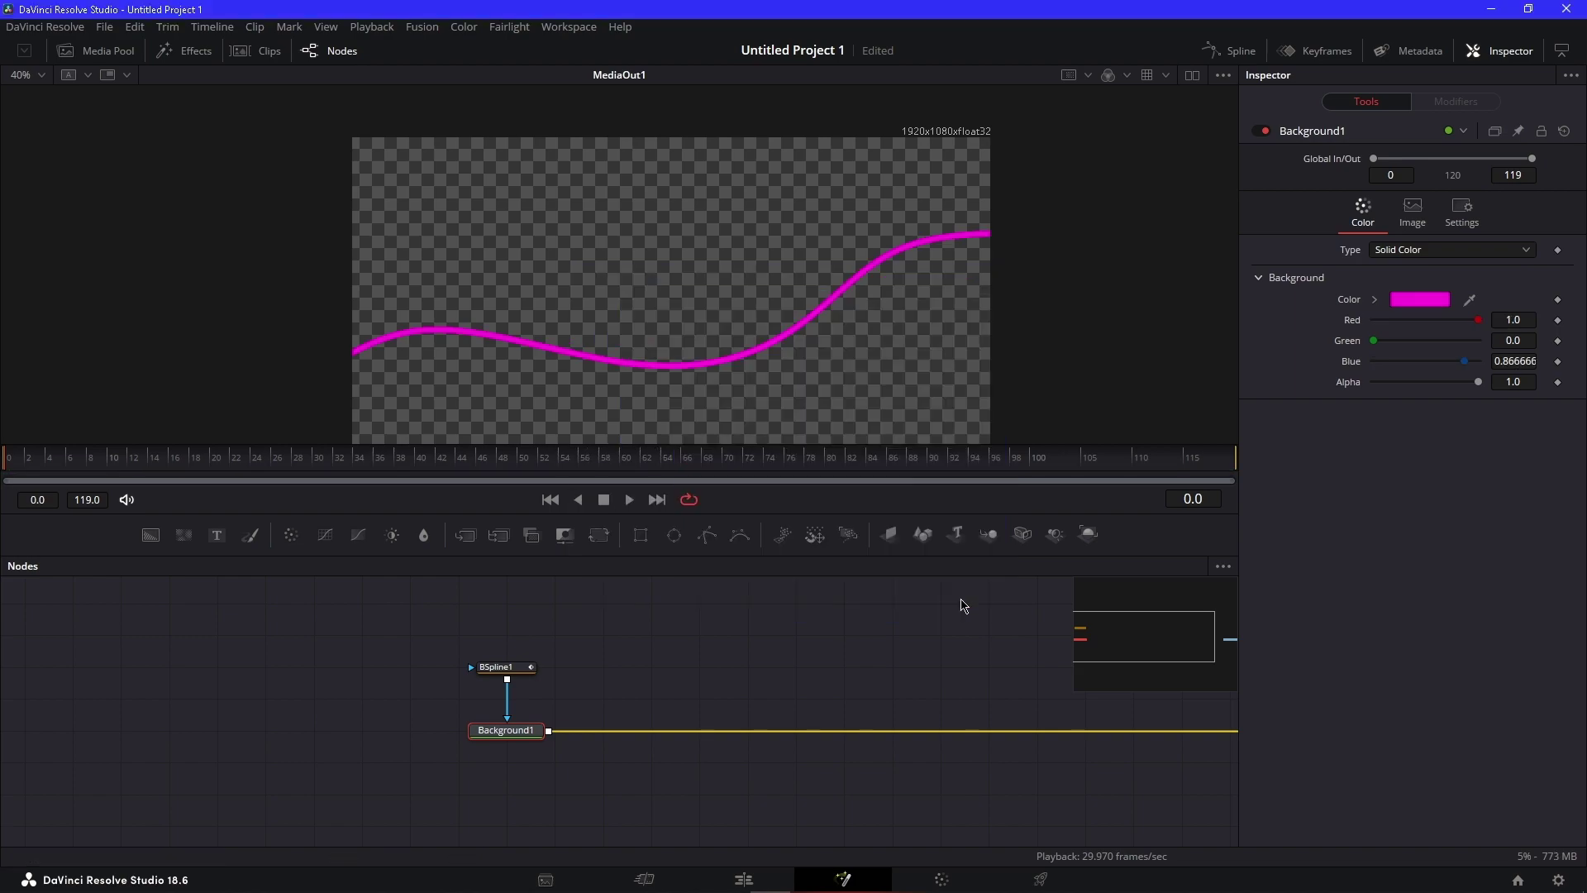
Switch Background1 to a Horizontal gradient and set its left color to turquoise #00ffd9
scroll(1398, 253, down, 2)
click(1401, 252)
click(1405, 271)
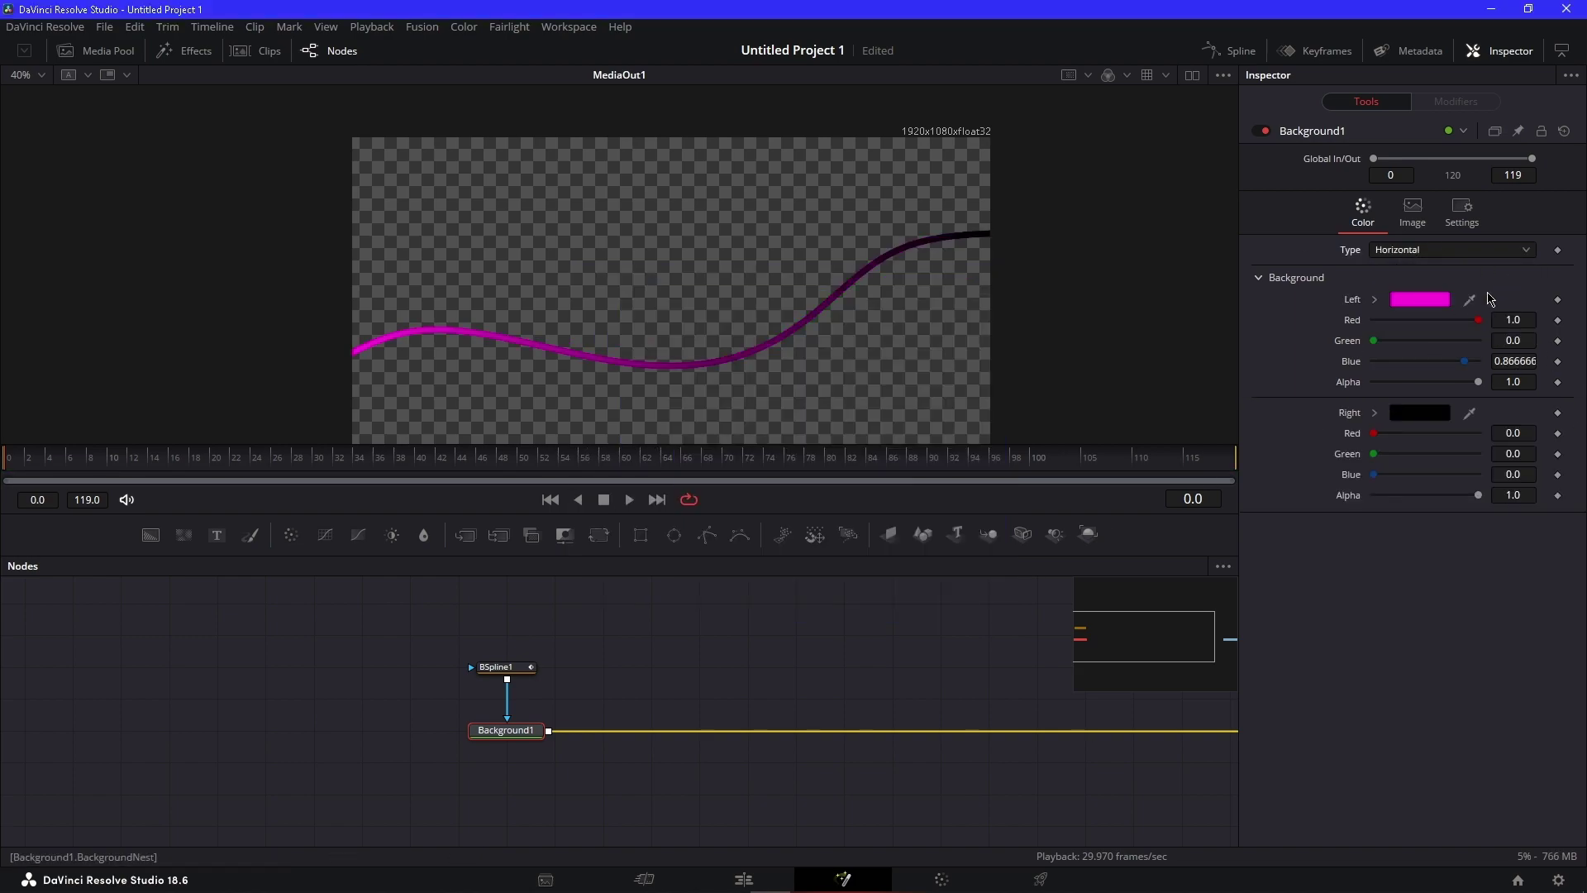
click(1428, 300)
click(871, 311)
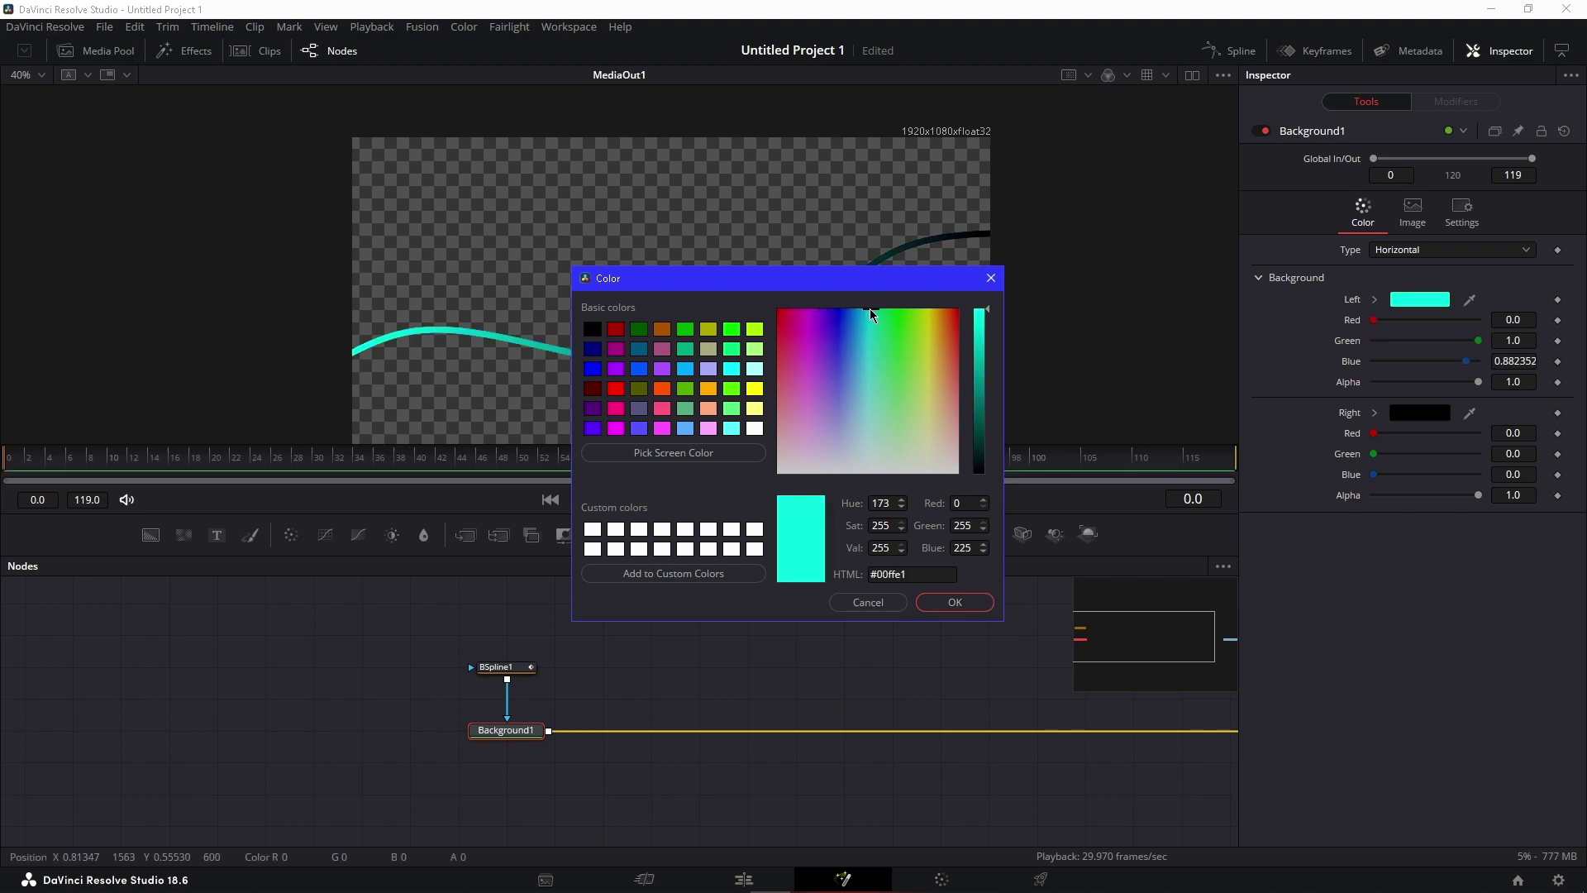
click(868, 309)
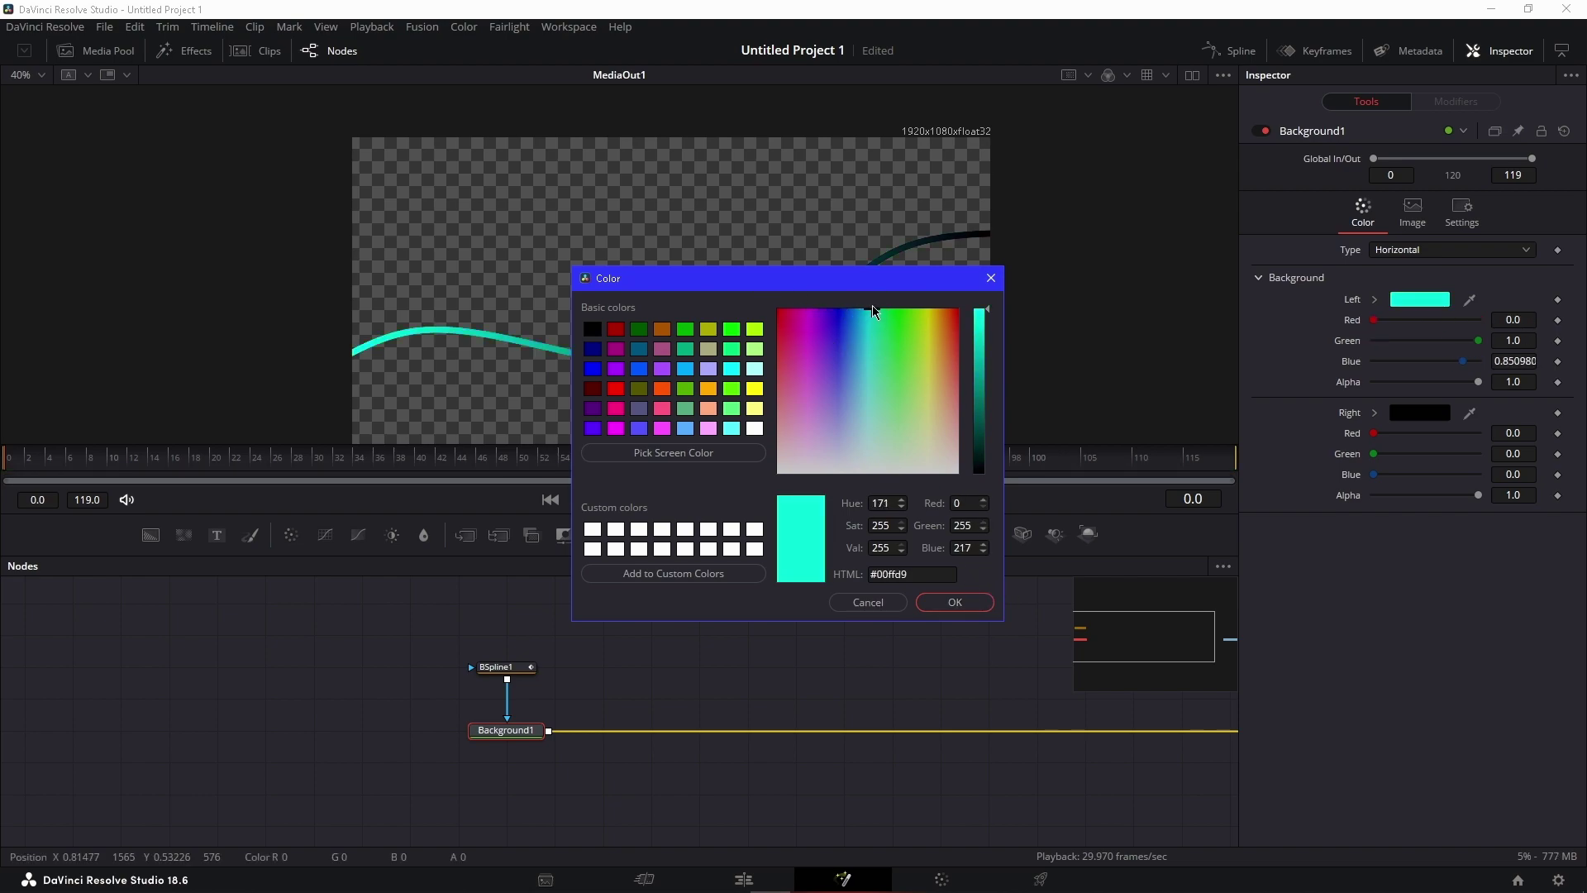
click(955, 601)
Set the gradient's right color to magenta with red 1.0, green 0.0 and blue about 0.949
click(1420, 413)
drag(831, 302, 808, 304)
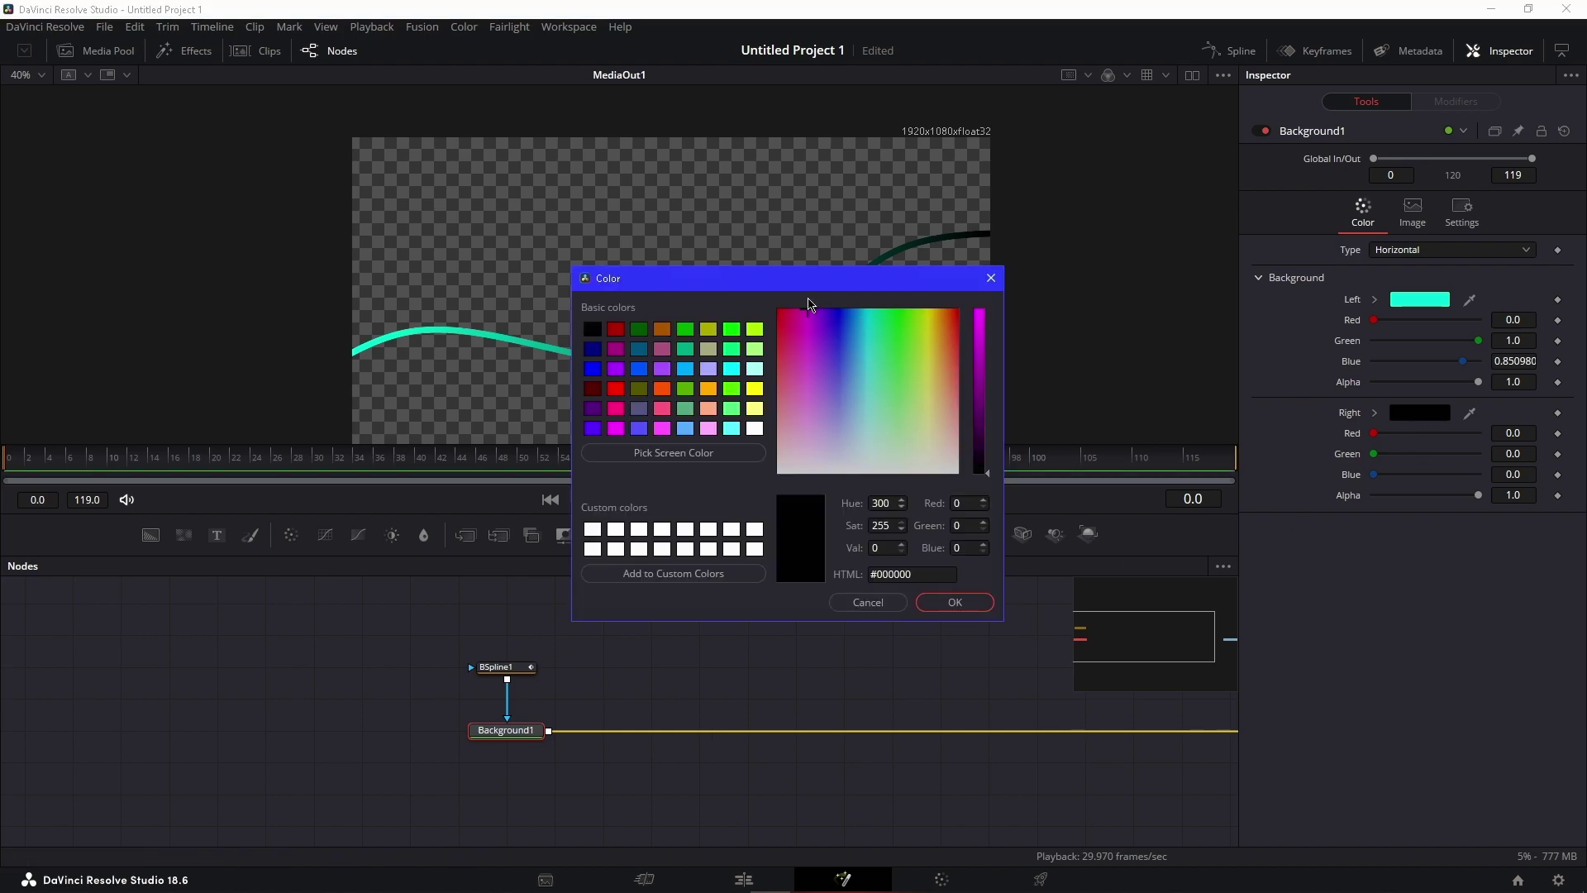
drag(979, 330, 982, 286)
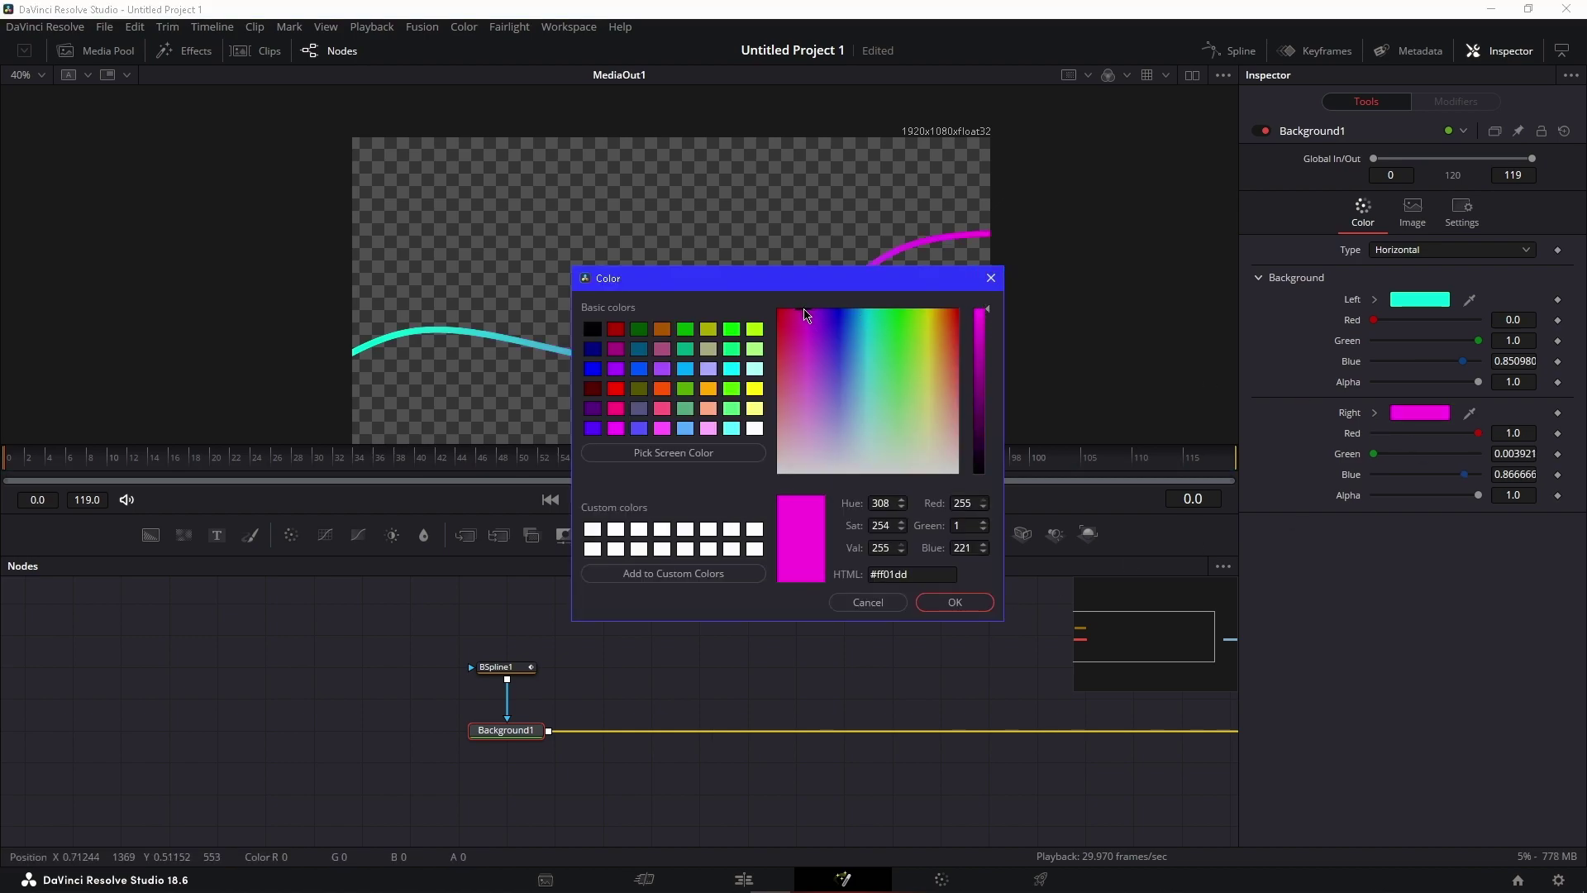
click(955, 602)
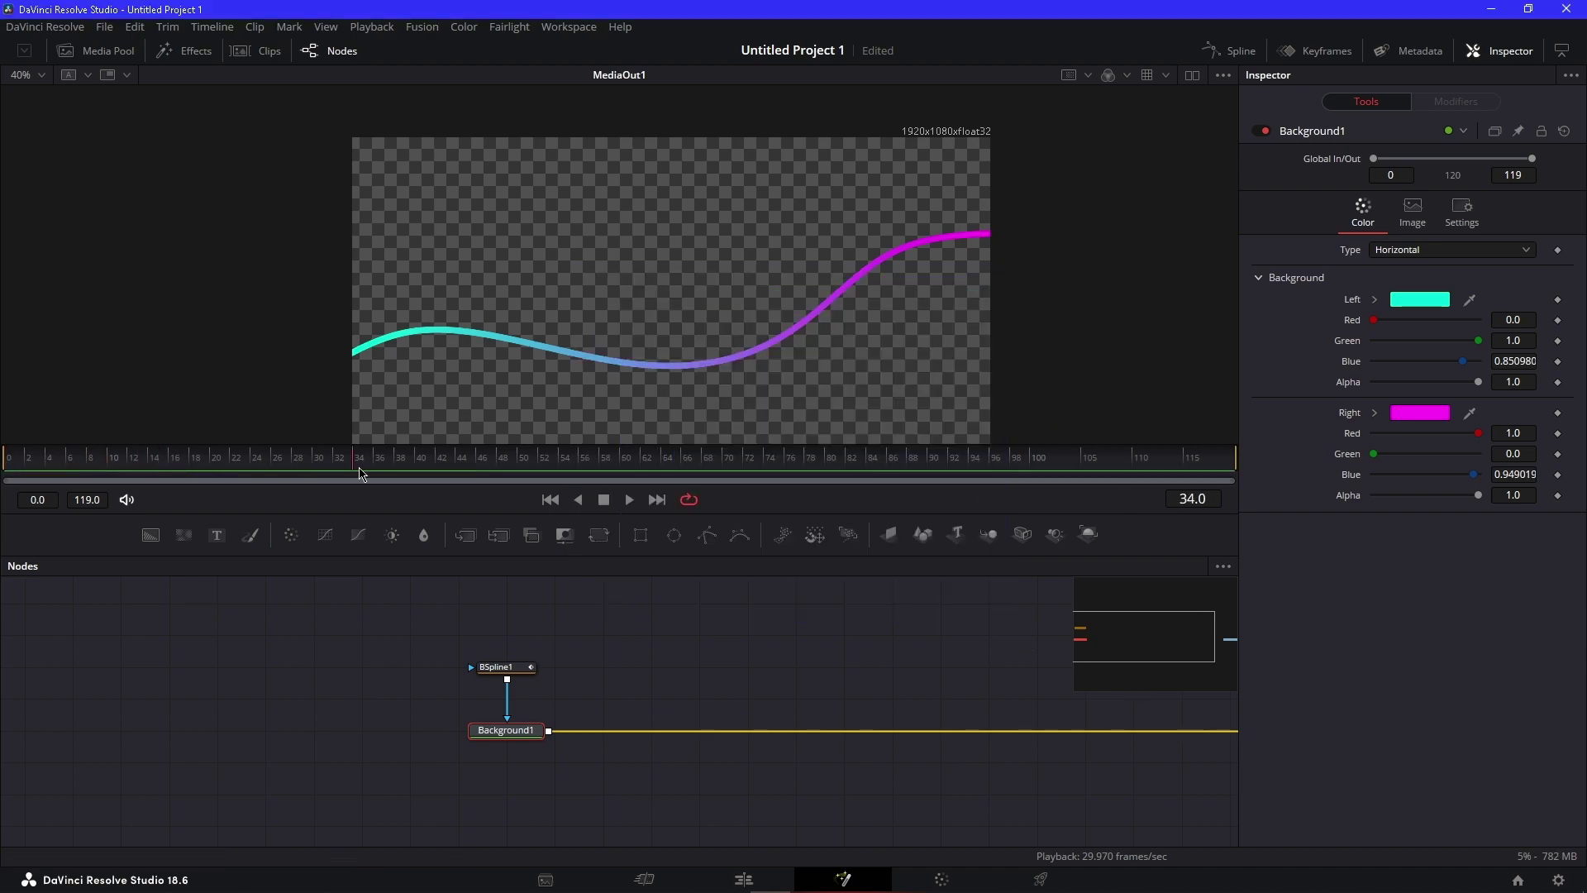
Go to frame 54 and insert a Waviness node after Background1, spaced apart from it in the node flow
drag(359, 474, 562, 467)
key(shift+space)
text(wav)
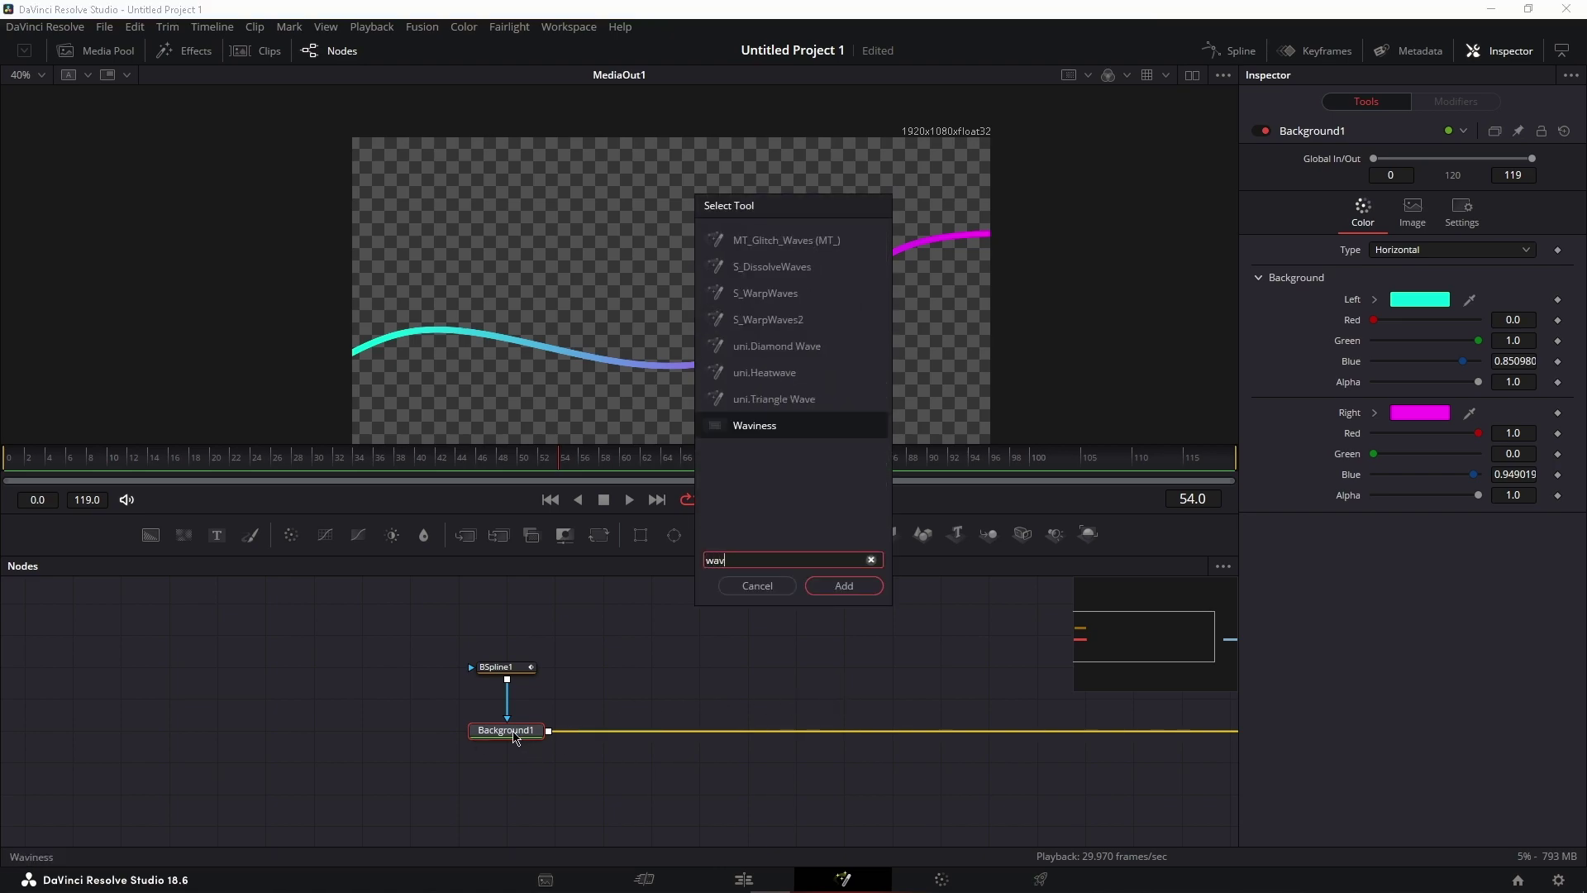
key(Return)
drag(617, 731, 665, 731)
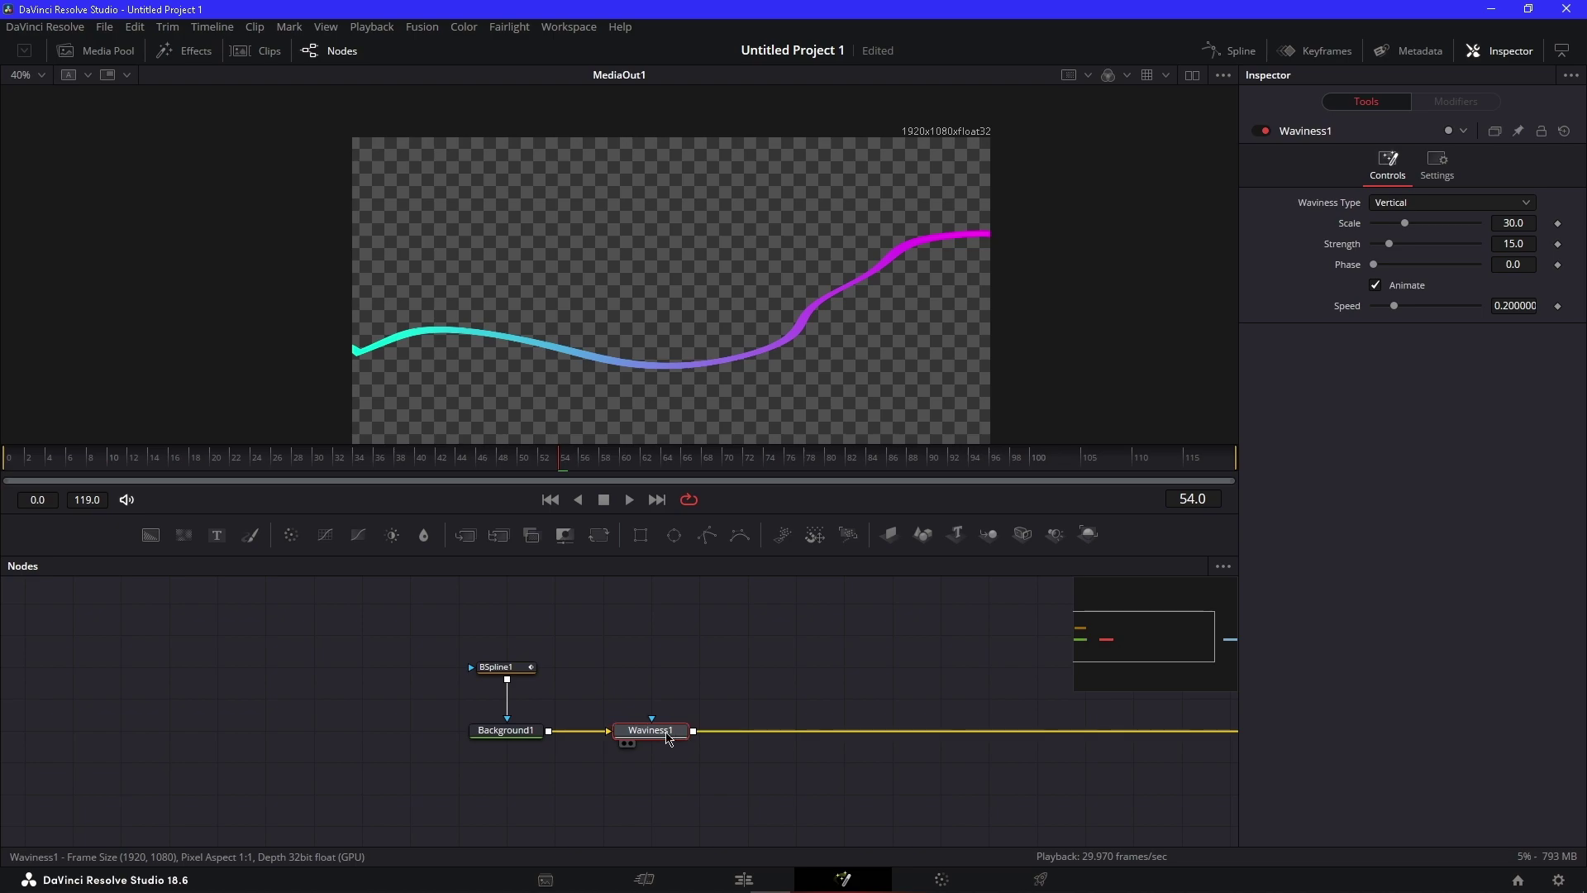
Set the Waviness type to Horizontal, with a scale of 15 and a strength of 10
click(1429, 206)
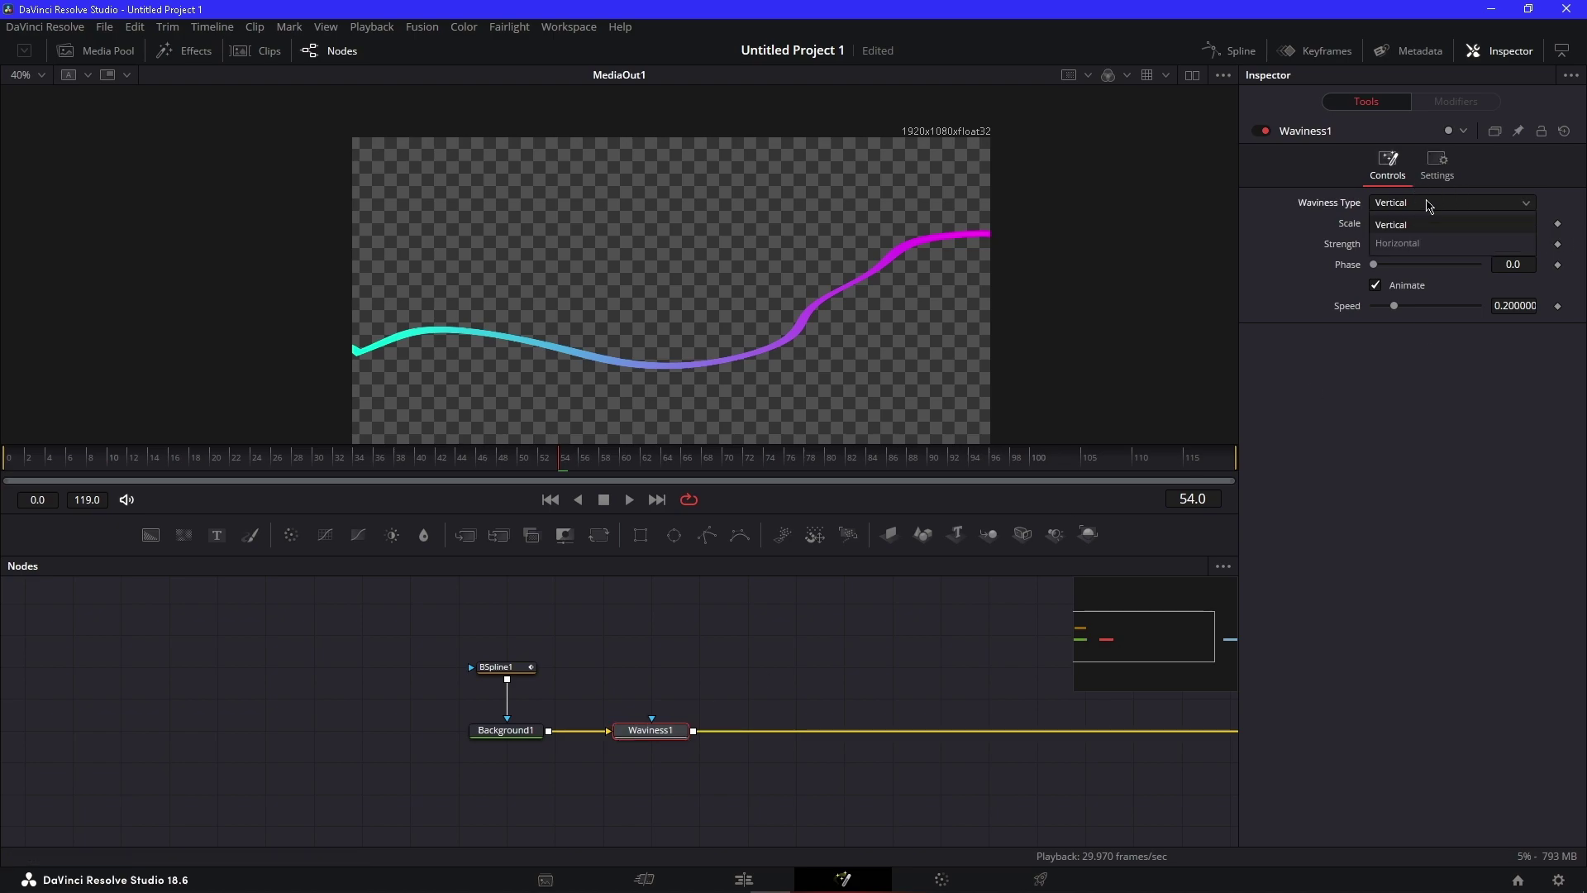
click(1427, 207)
click(1399, 205)
click(1417, 247)
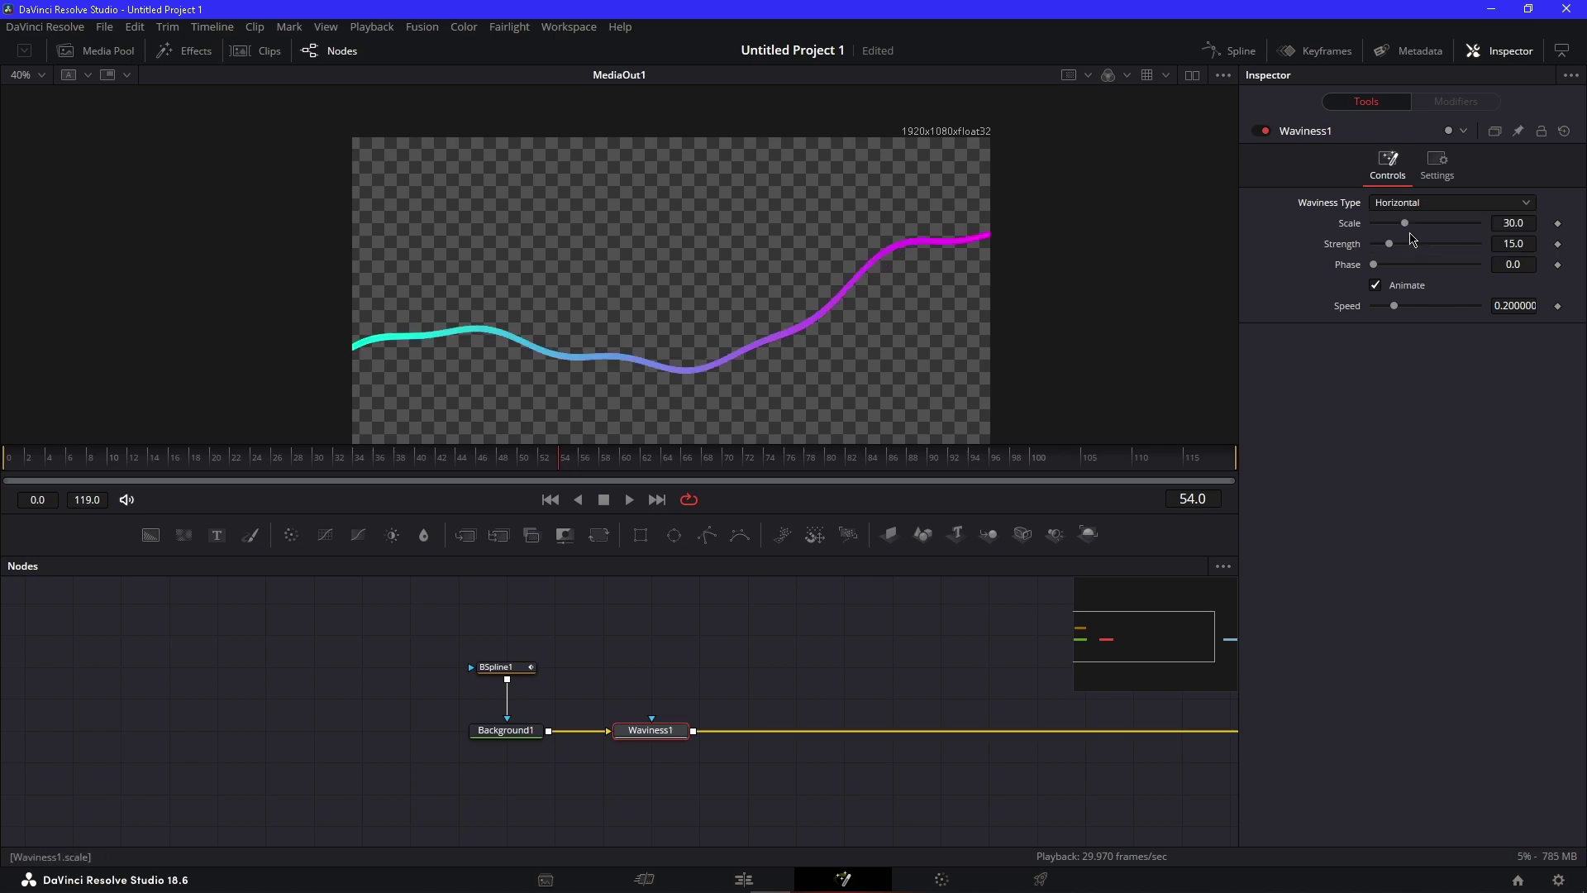
click(1513, 223)
text(15)
key(Tab)
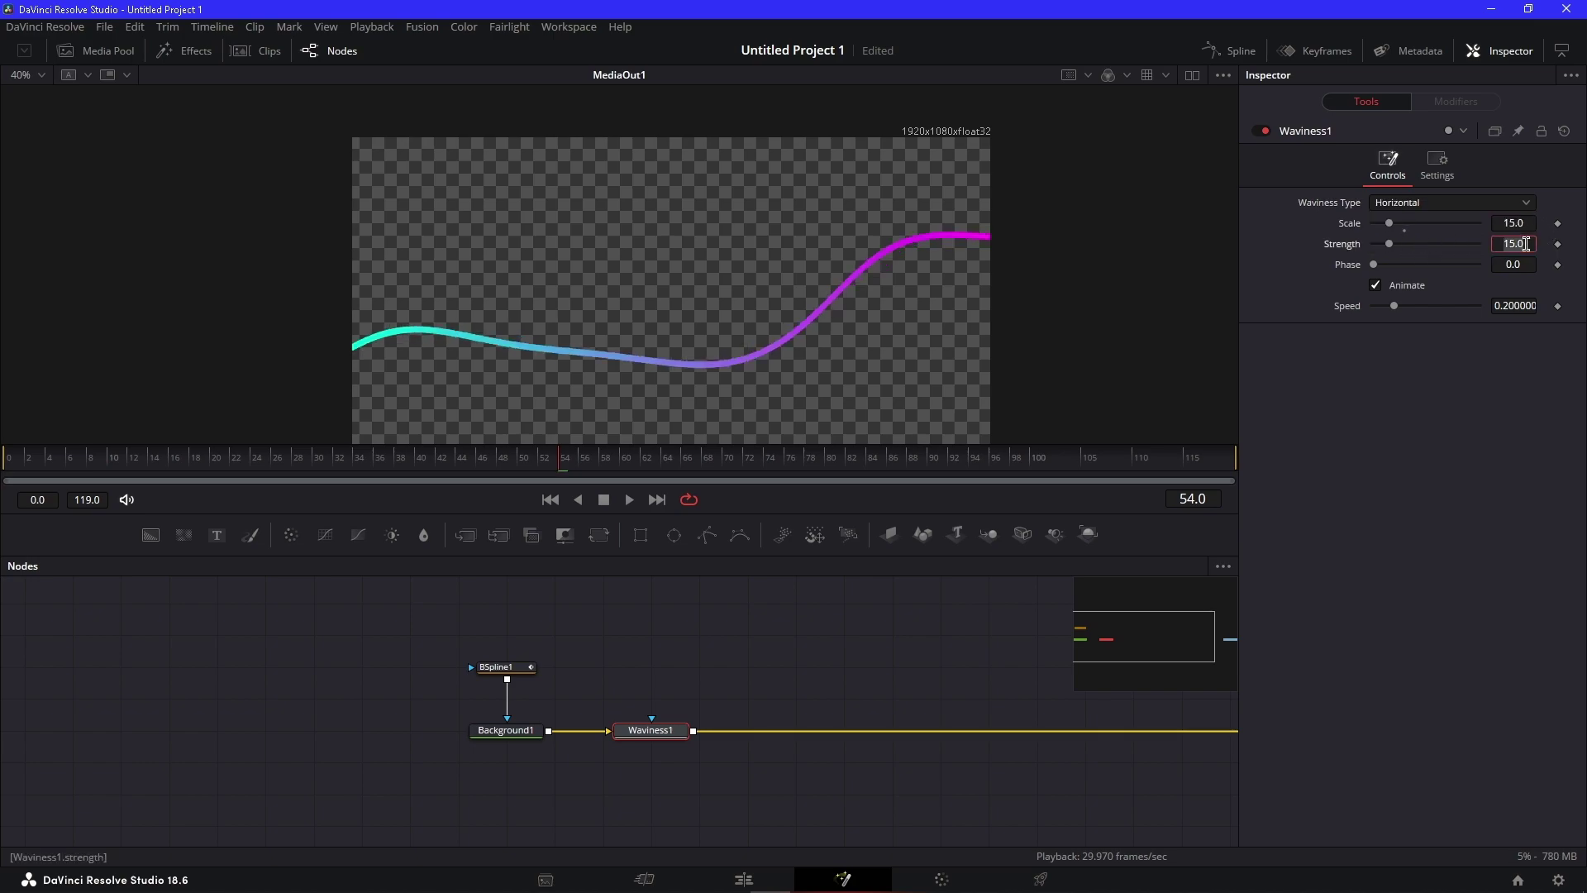
text(10)
key(Tab)
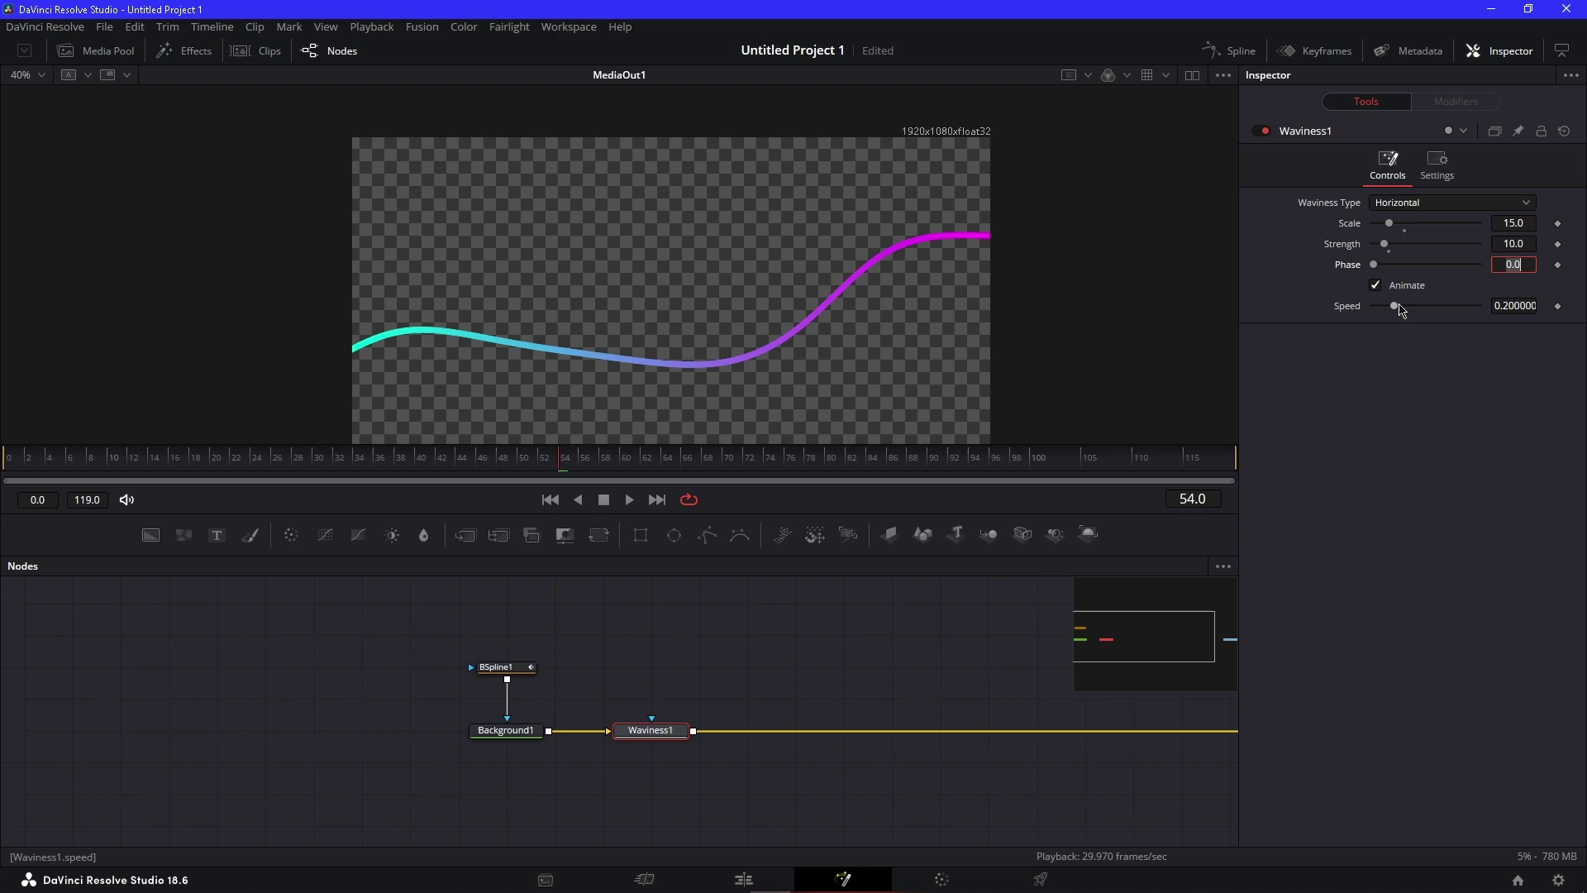
Play back the animation and lower the Waviness speed to about 0.087
drag(1402, 311, 1388, 314)
click(761, 689)
key(space)
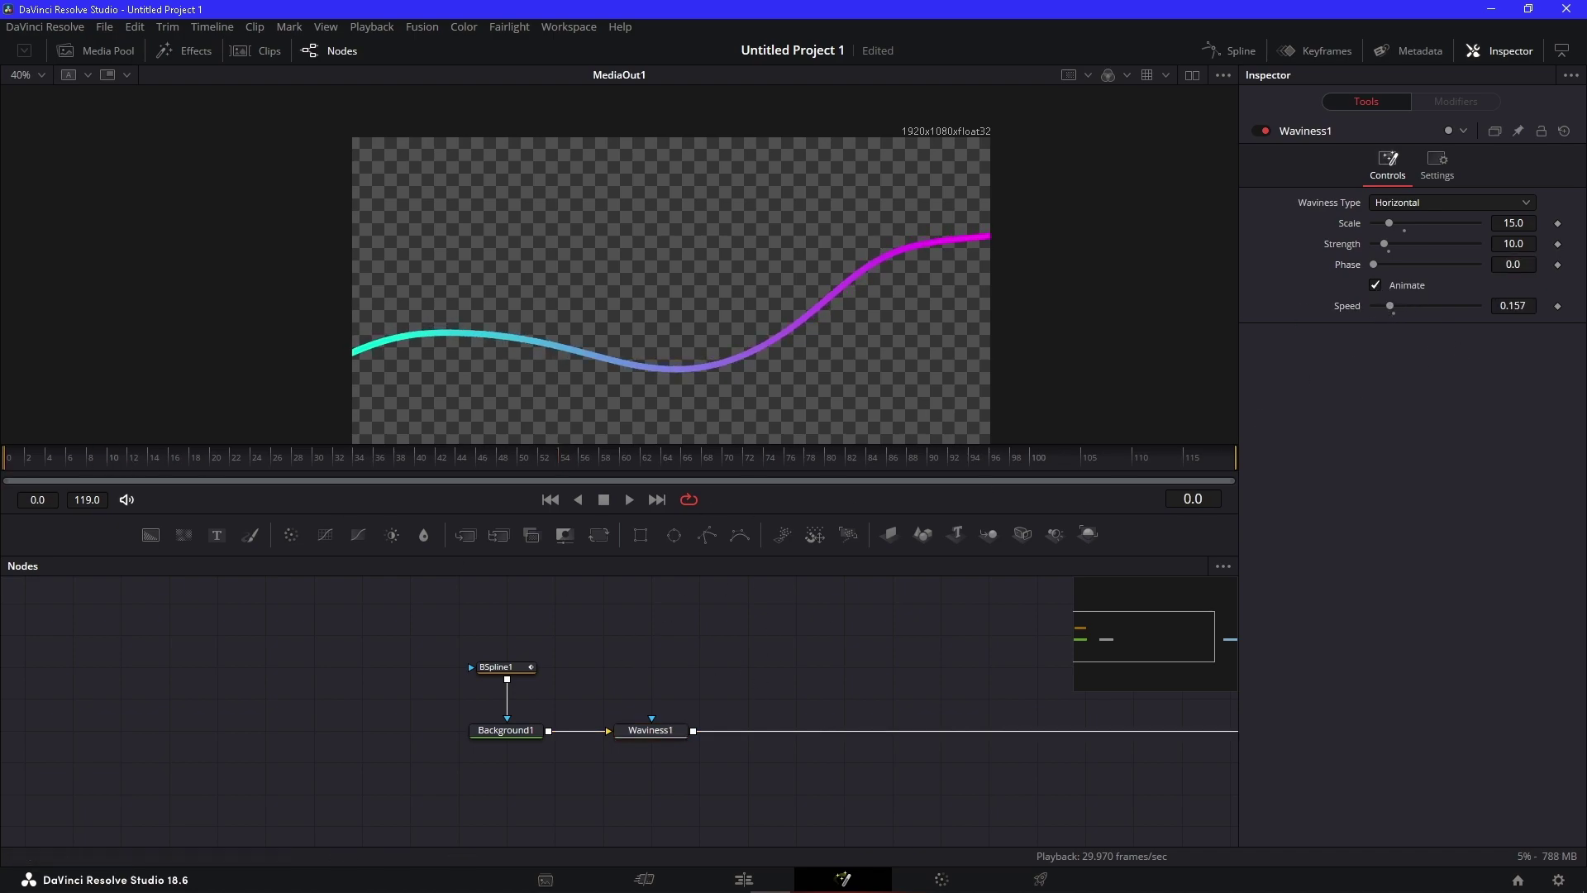
key(space)
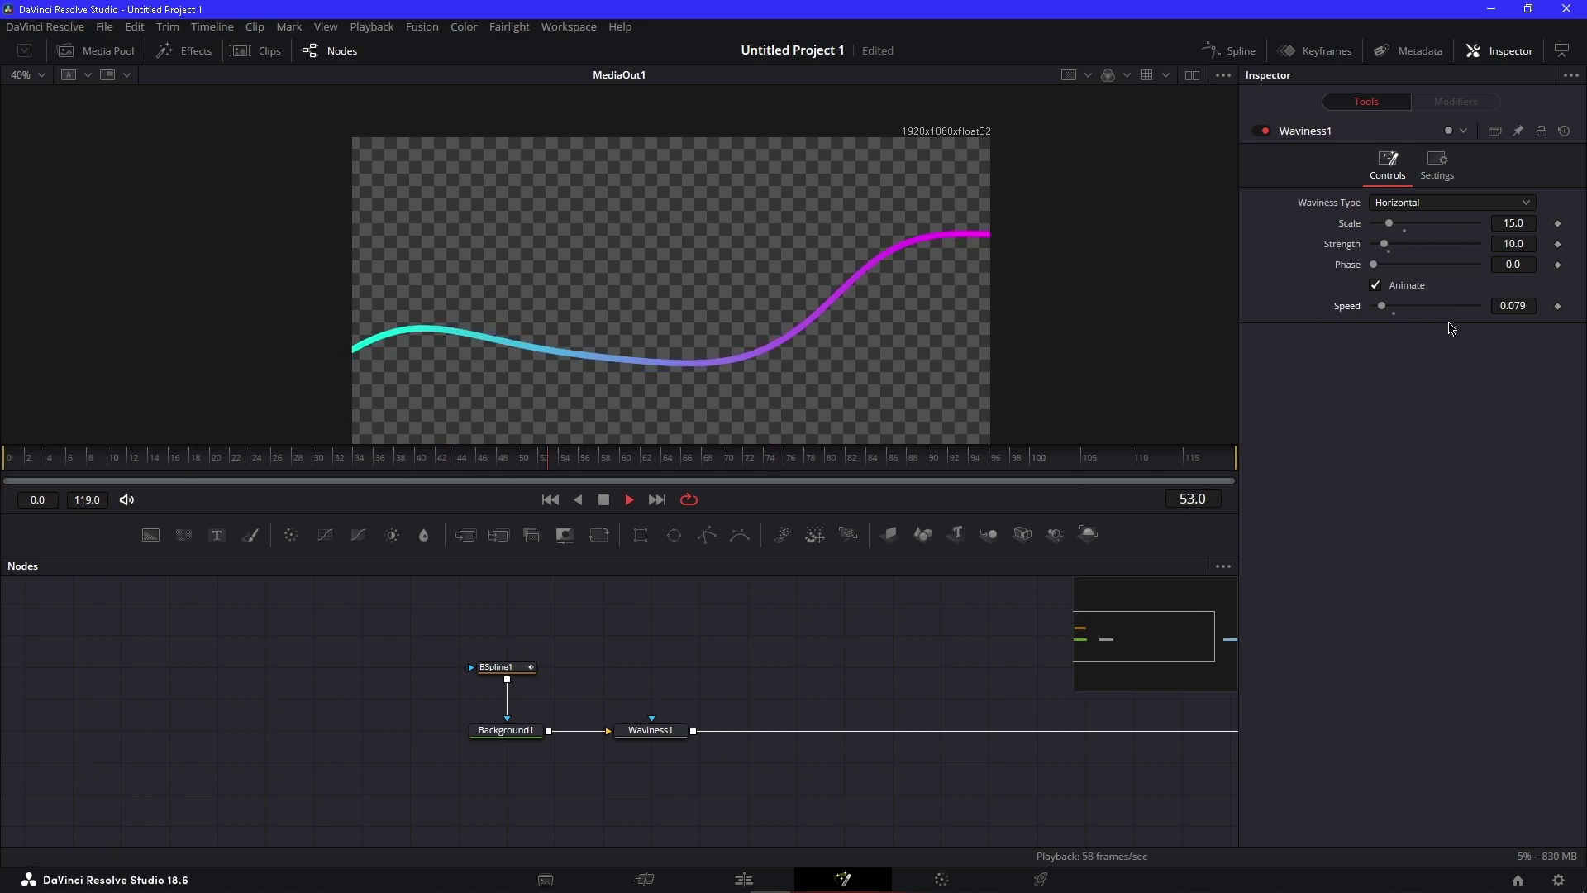
key(space)
drag(1380, 306, 1379, 306)
Insert a Soft Glow node after Waviness1, set its gain to 1.0 and increase its glow size
click(667, 734)
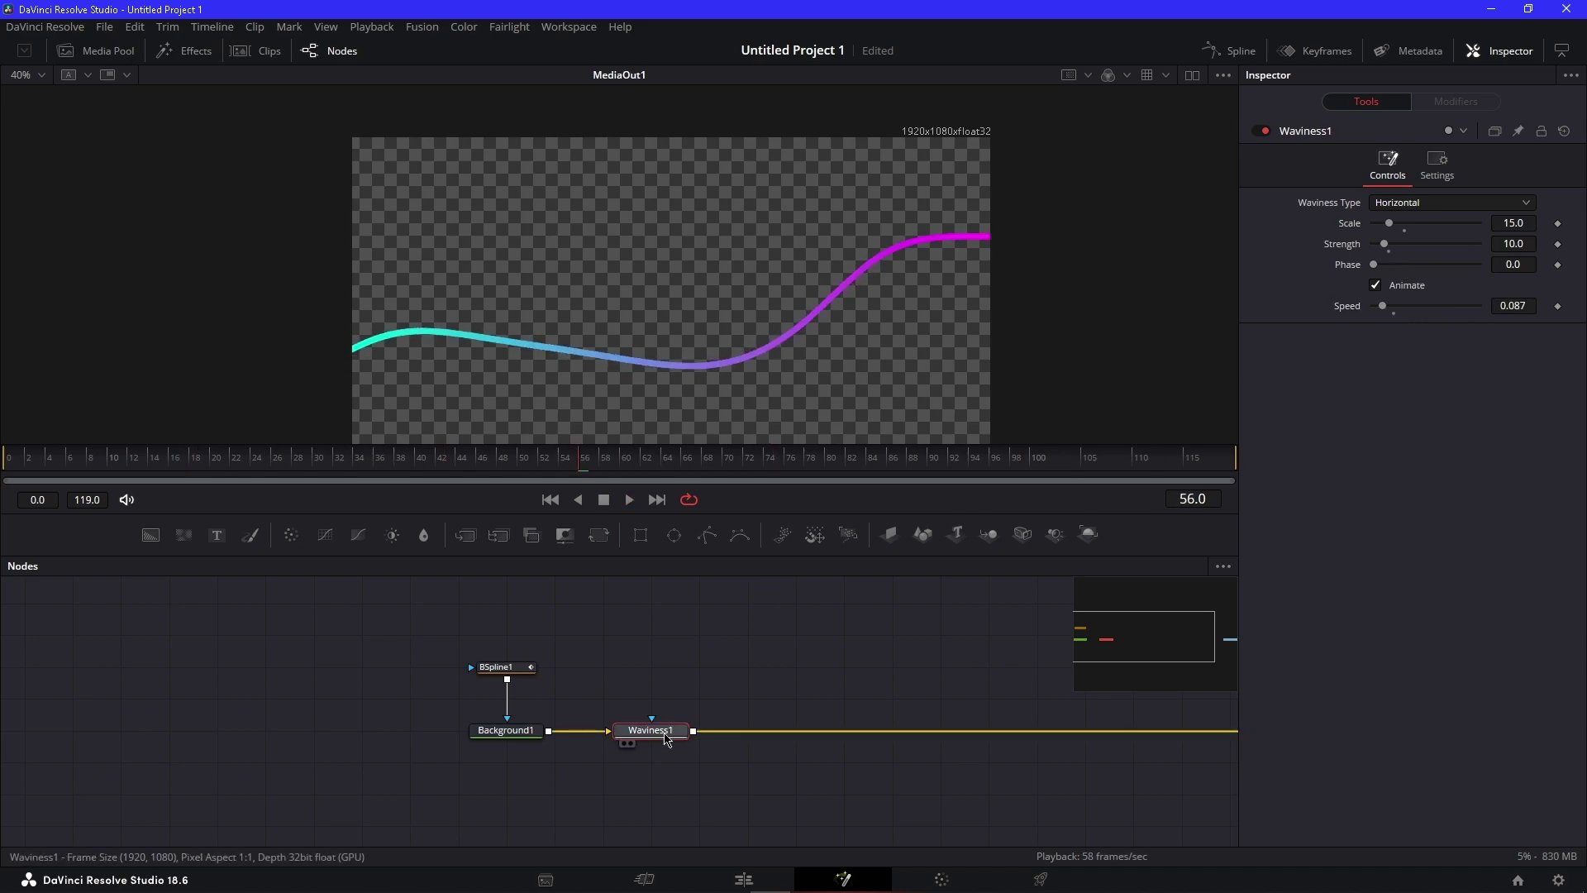
key(shift+space)
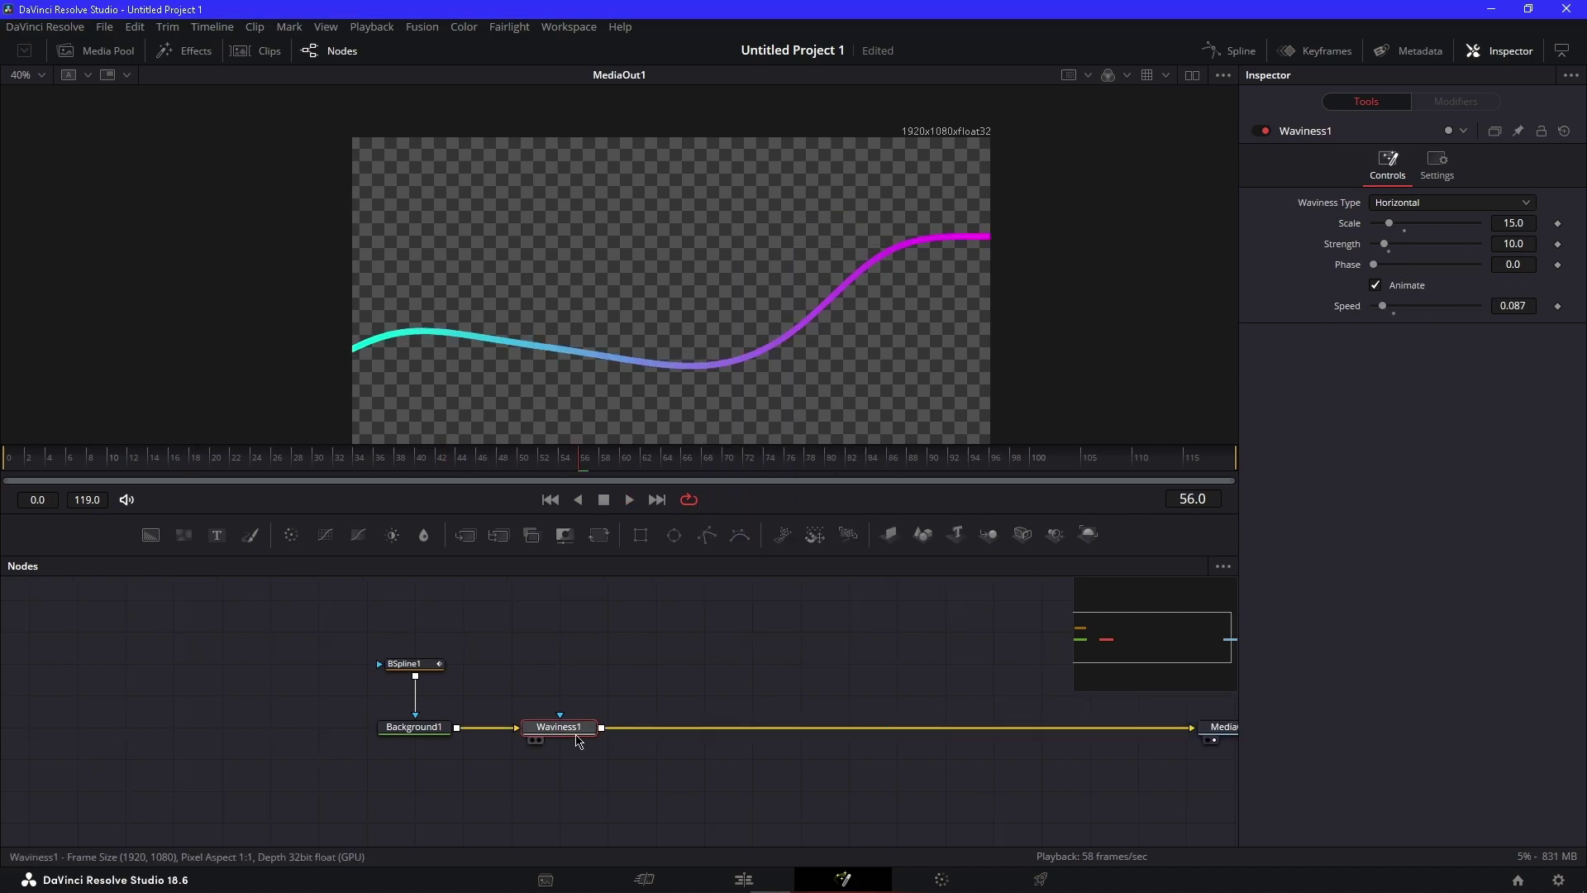
key(shift+space)
text(soft)
key(Return)
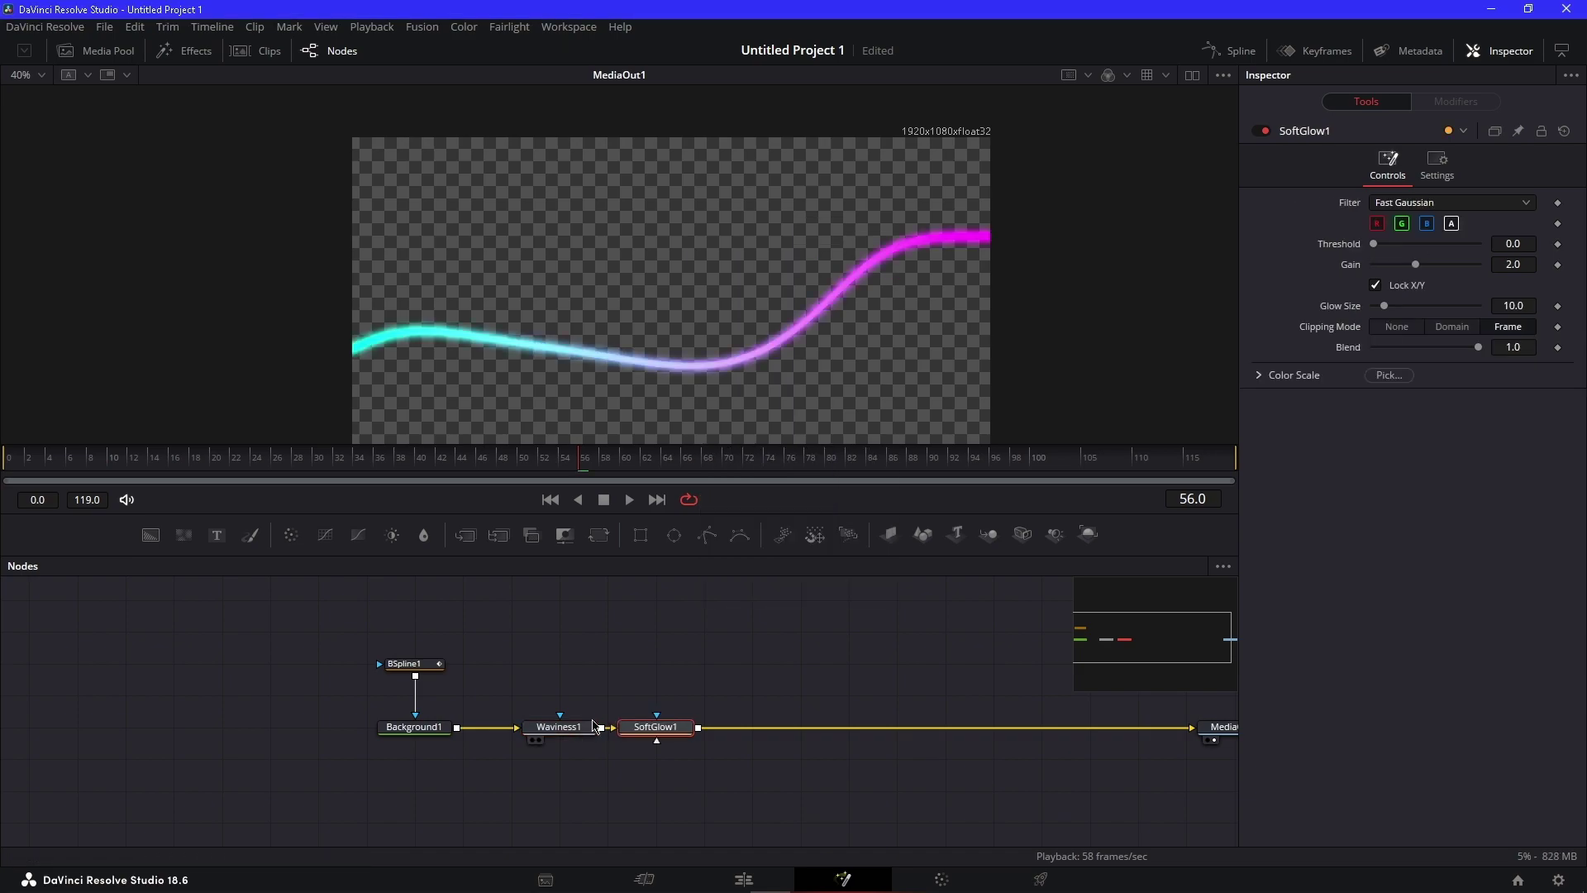
drag(685, 728, 733, 729)
click(1395, 264)
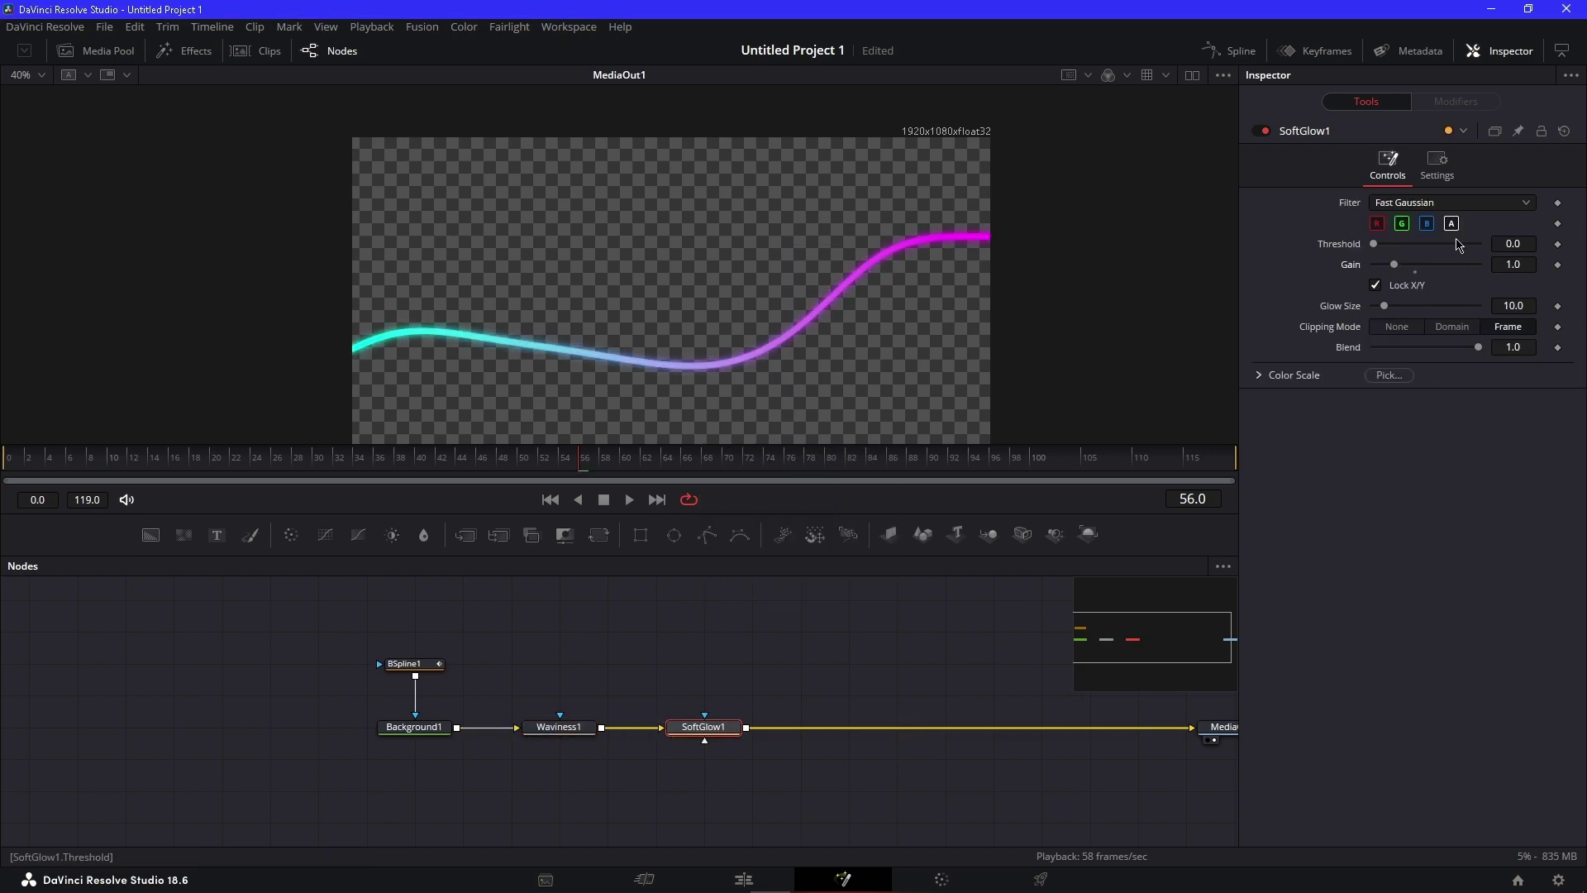
click(1423, 311)
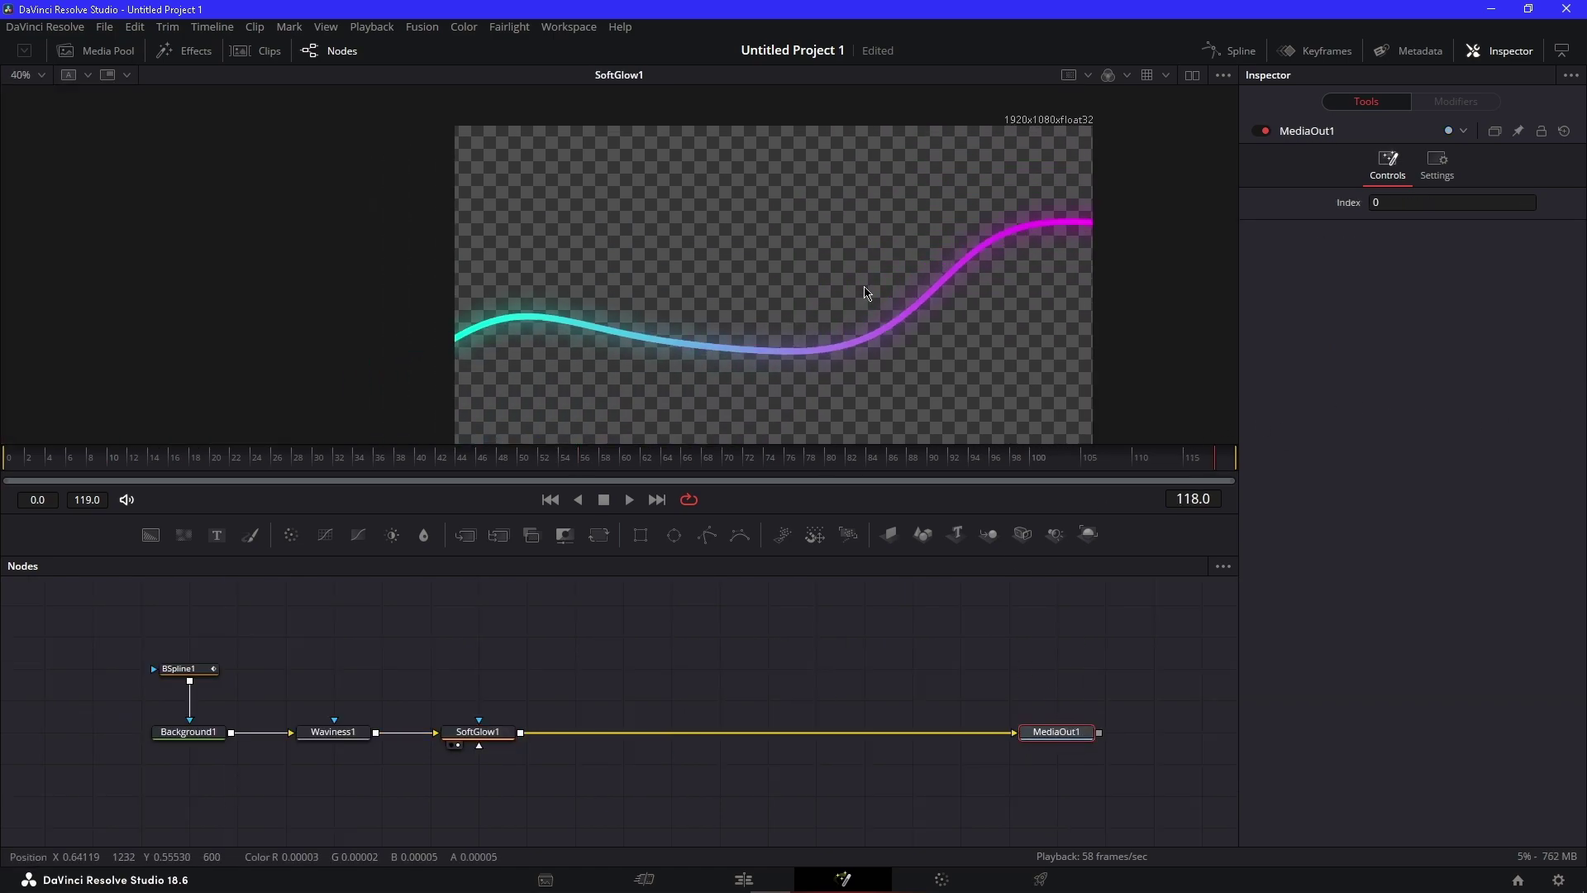
Set the BSpline mask's length to 0 at frame 0 and keyframe it
click(183, 669)
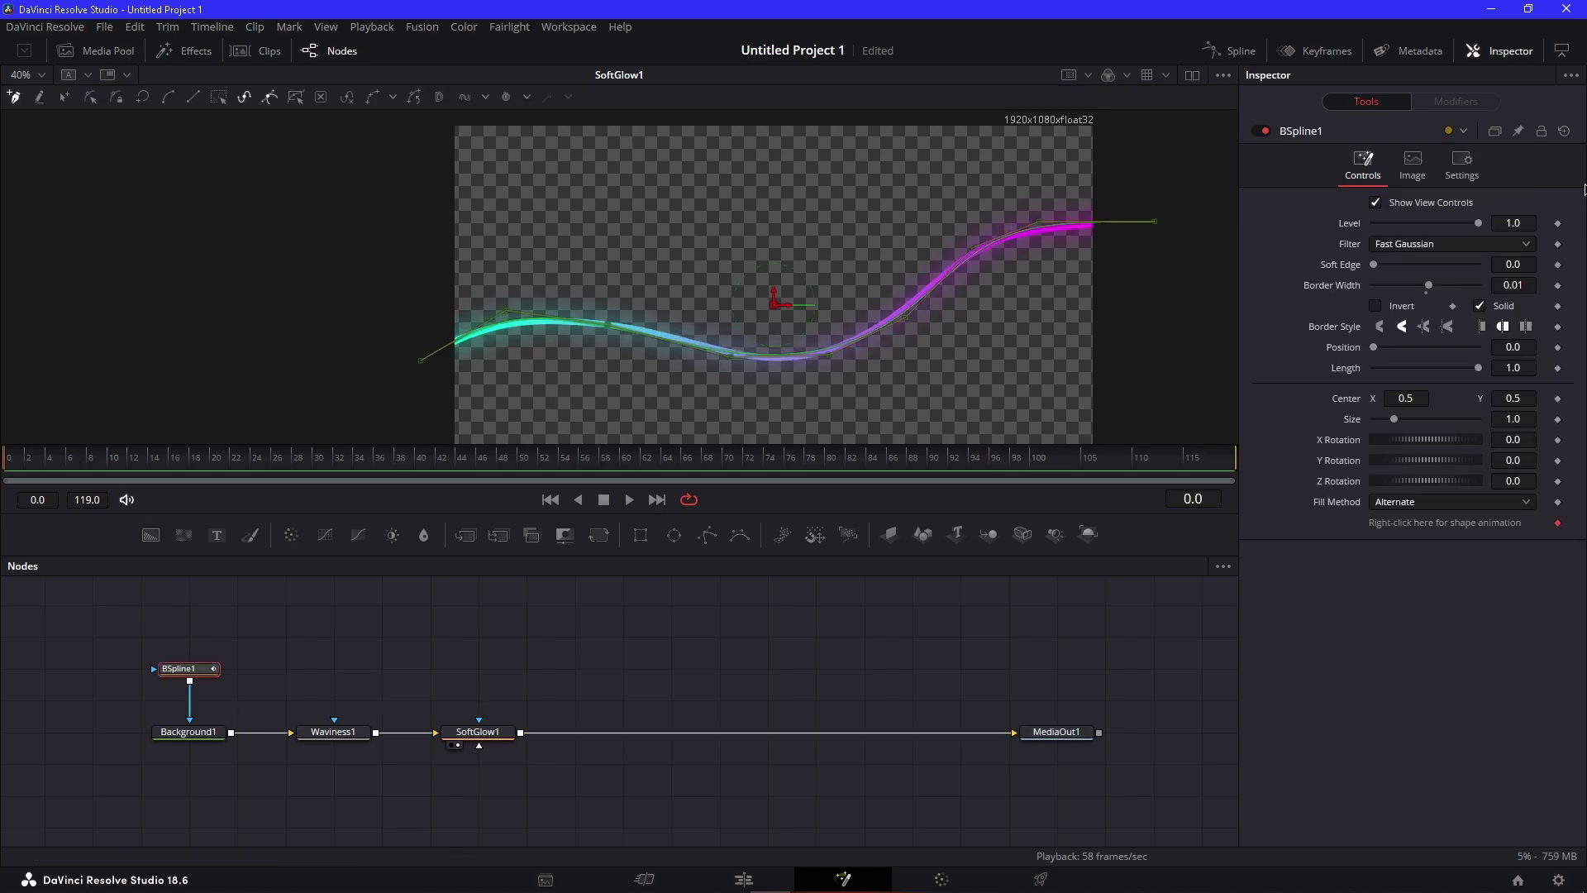
drag(1479, 369, 1445, 384)
click(1557, 368)
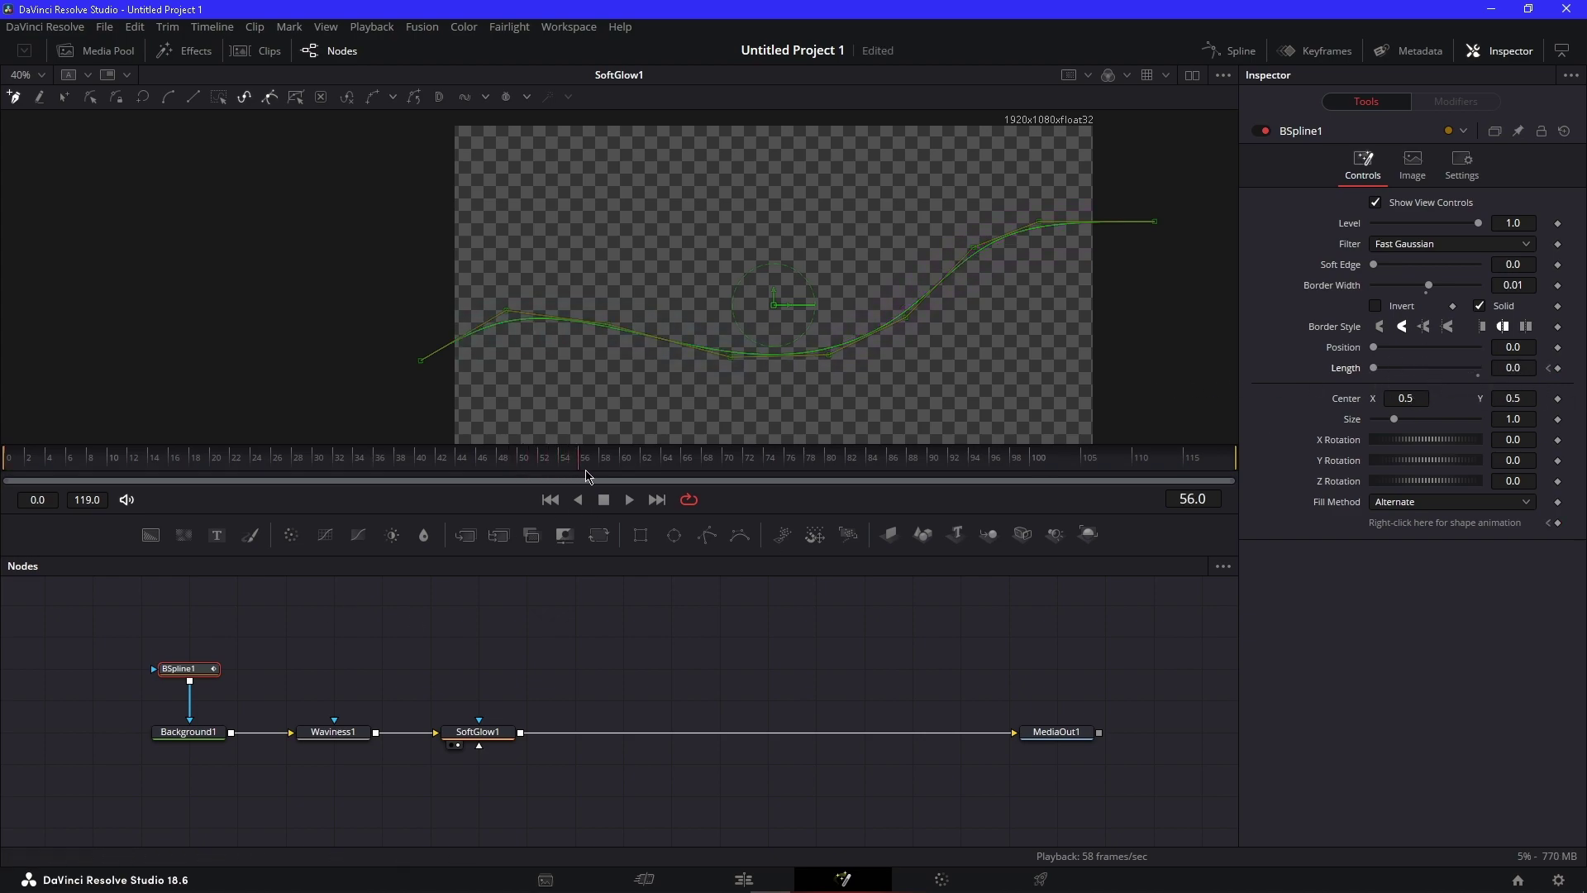
Keyframe the BSpline mask's length at 0.5 on frame 60
click(619, 460)
drag(1502, 367, 1542, 366)
text(.5)
key(Tab)
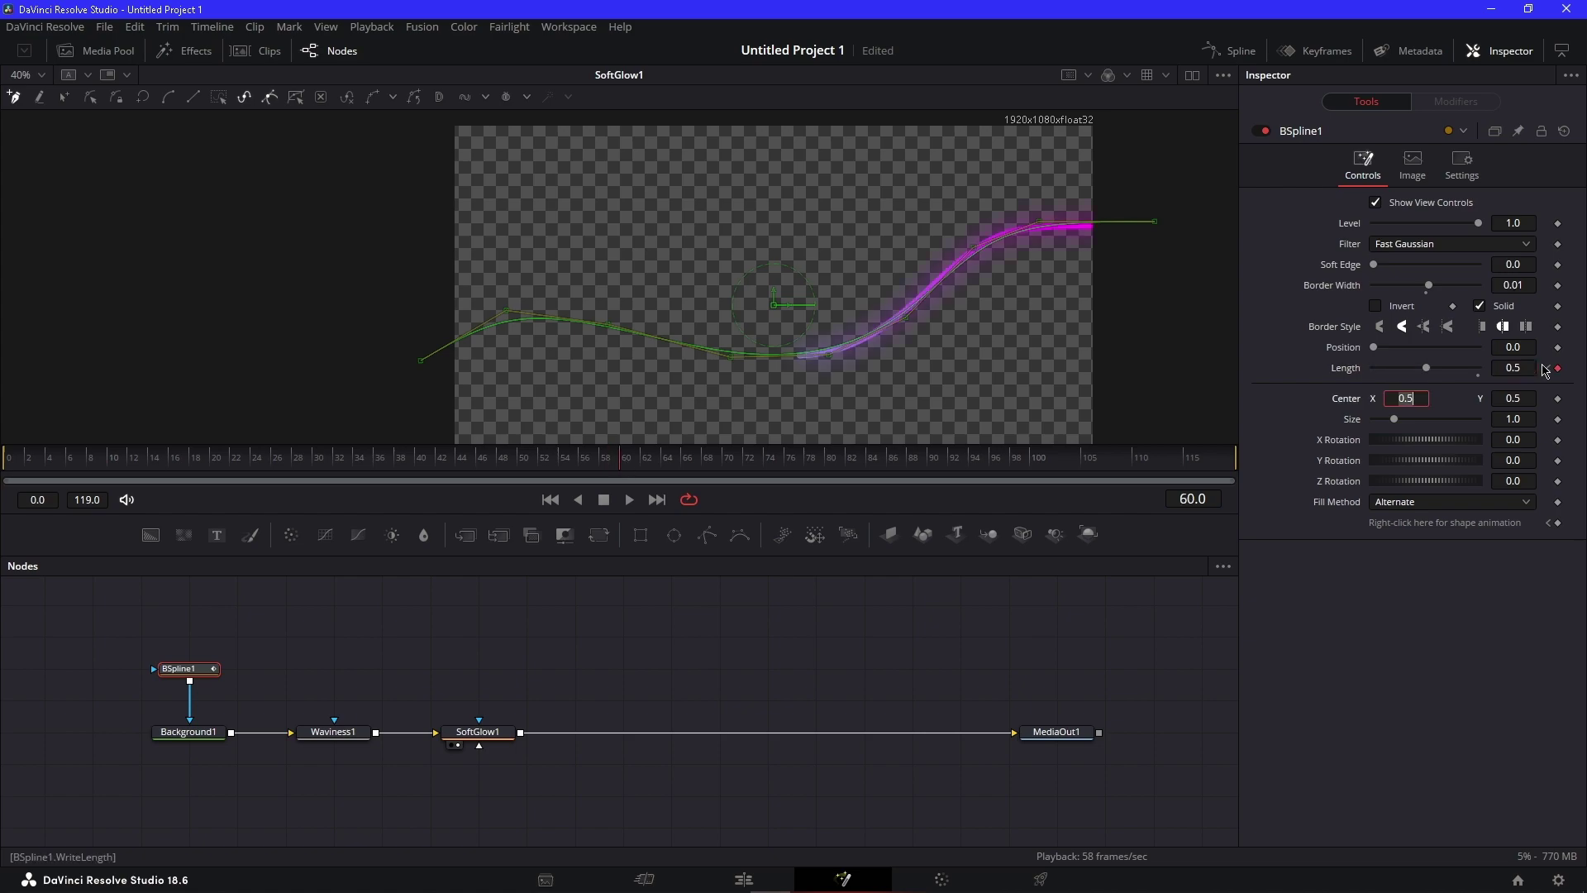
Keyframe the BSpline mask's length at 1 on the last frame, 119
click(1233, 463)
click(1512, 368)
text(1)
key(Return)
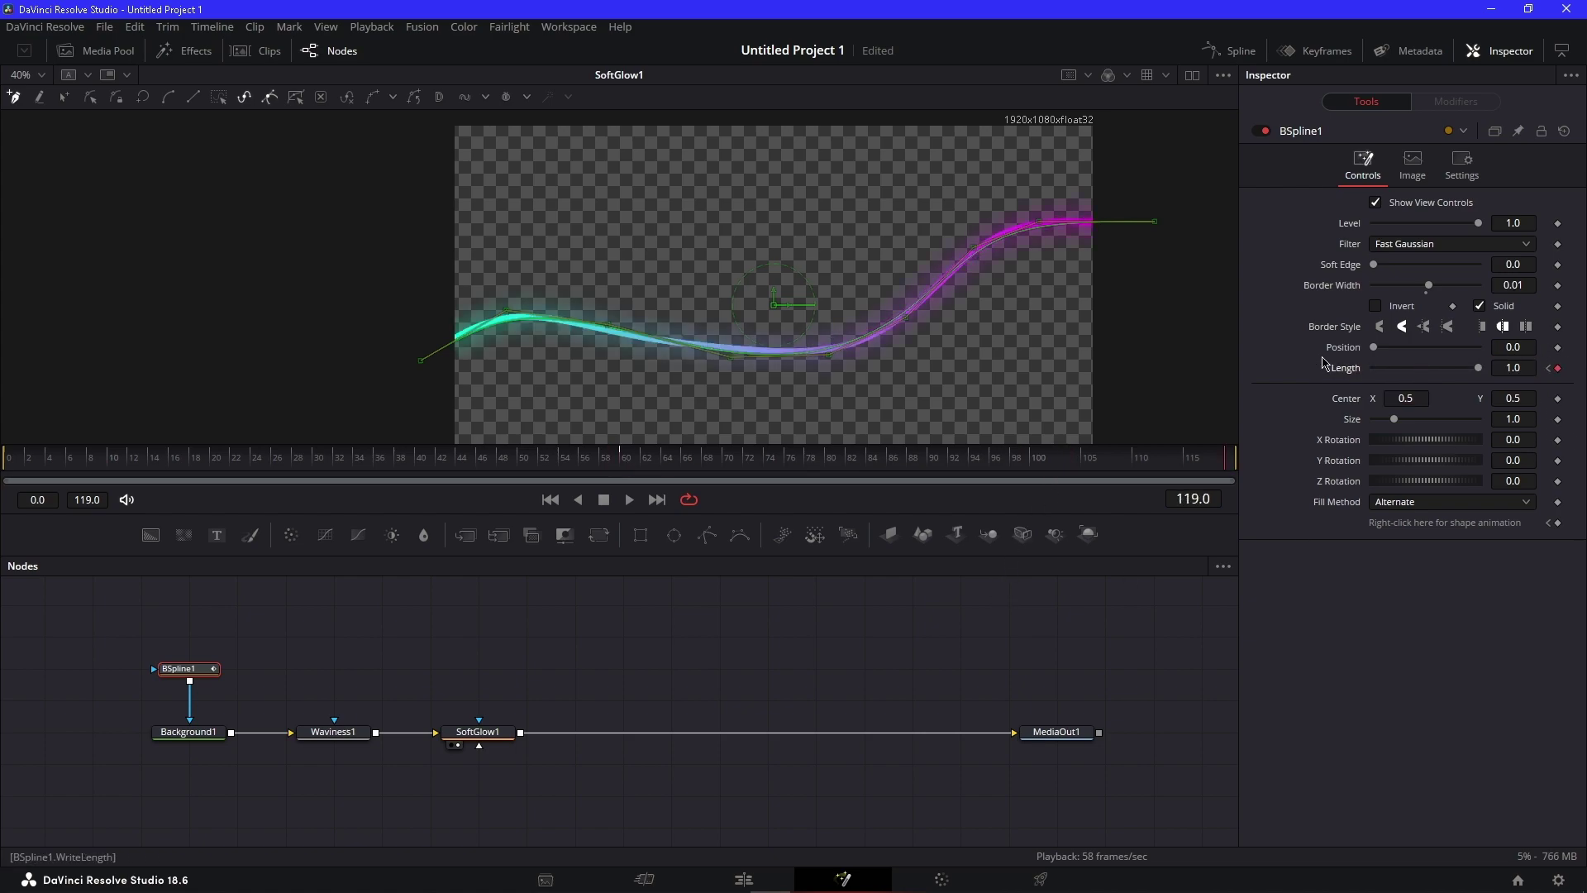
Display the BSpline mask's Length curve in the spline editor and smooth all of its keyframes
click(1230, 50)
click(72, 630)
click(1162, 566)
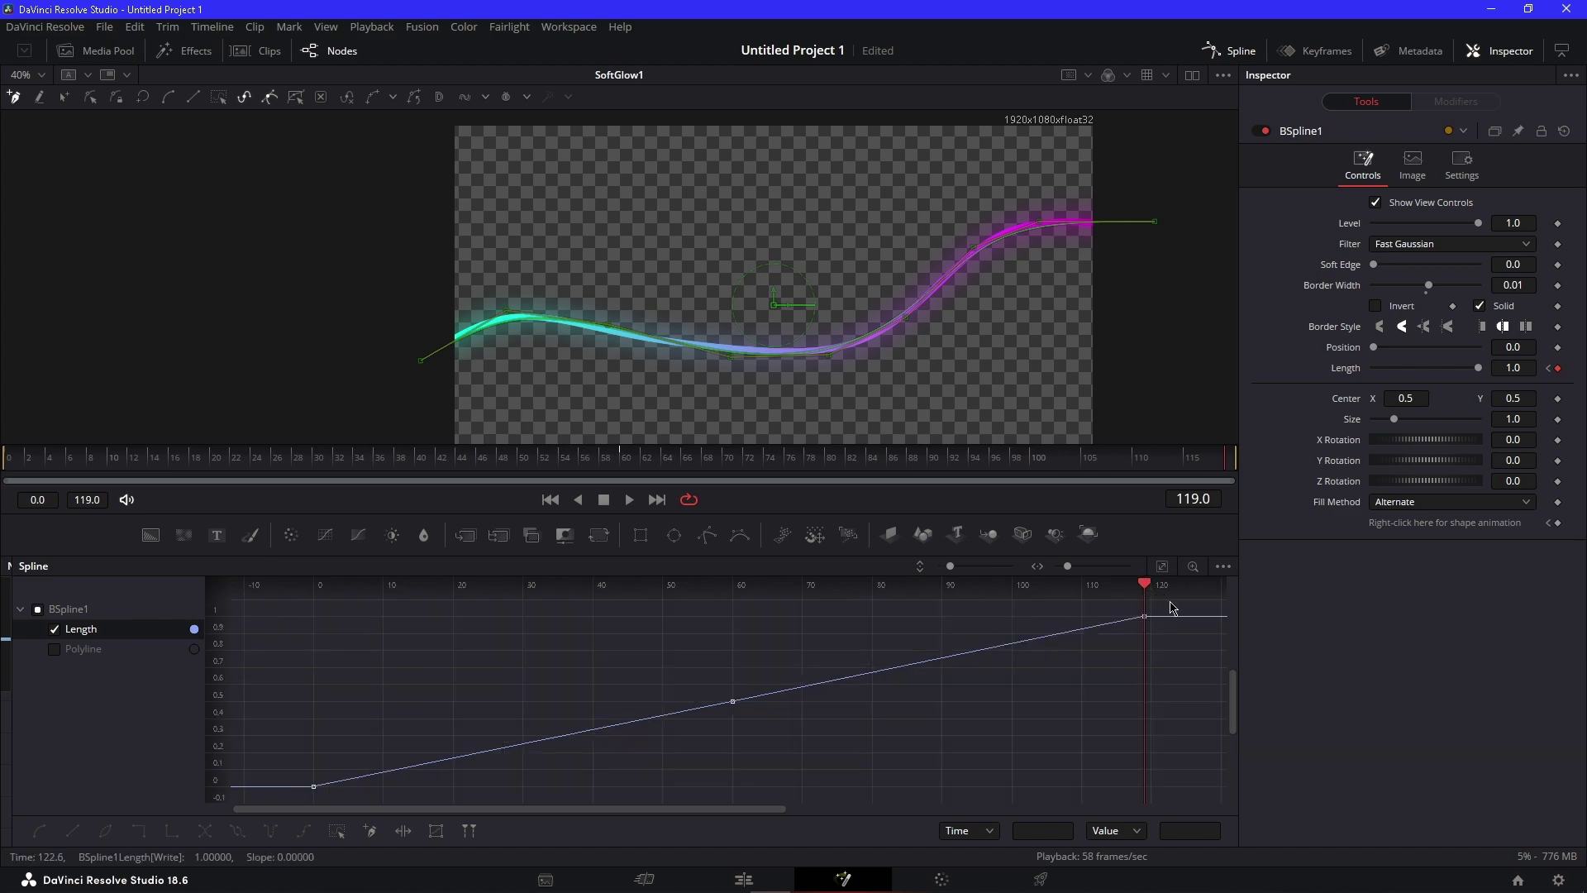
drag(1180, 602, 290, 802)
key(shift+s)
Extend the incoming handles of the Length curve's middle and last keyframes for a strong ease-out, and play back the animation
drag(591, 732, 314, 707)
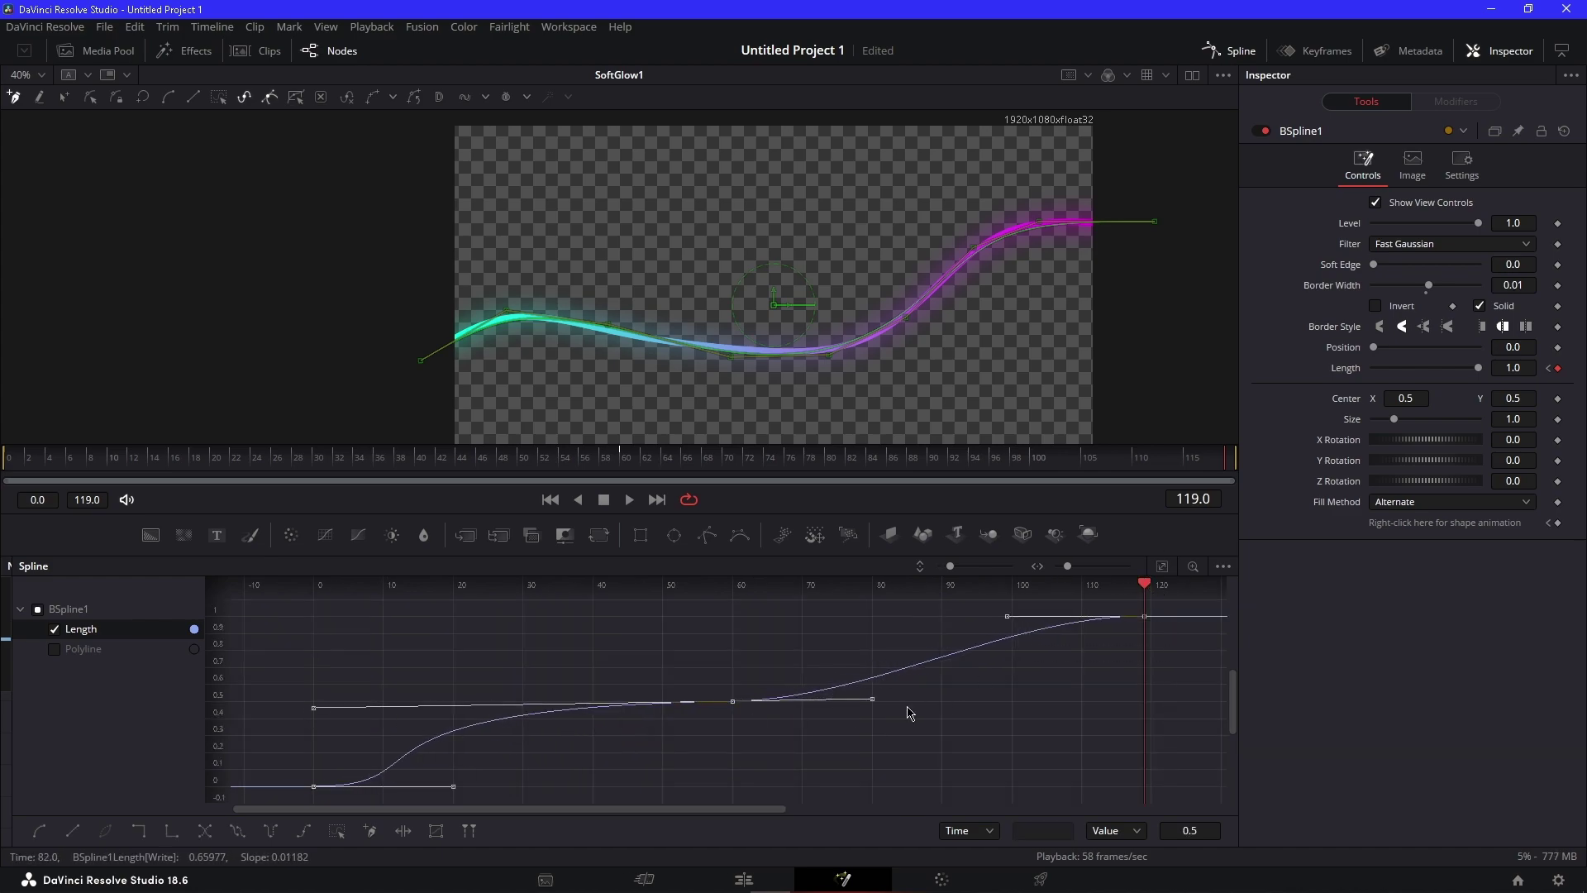
drag(1000, 624, 748, 628)
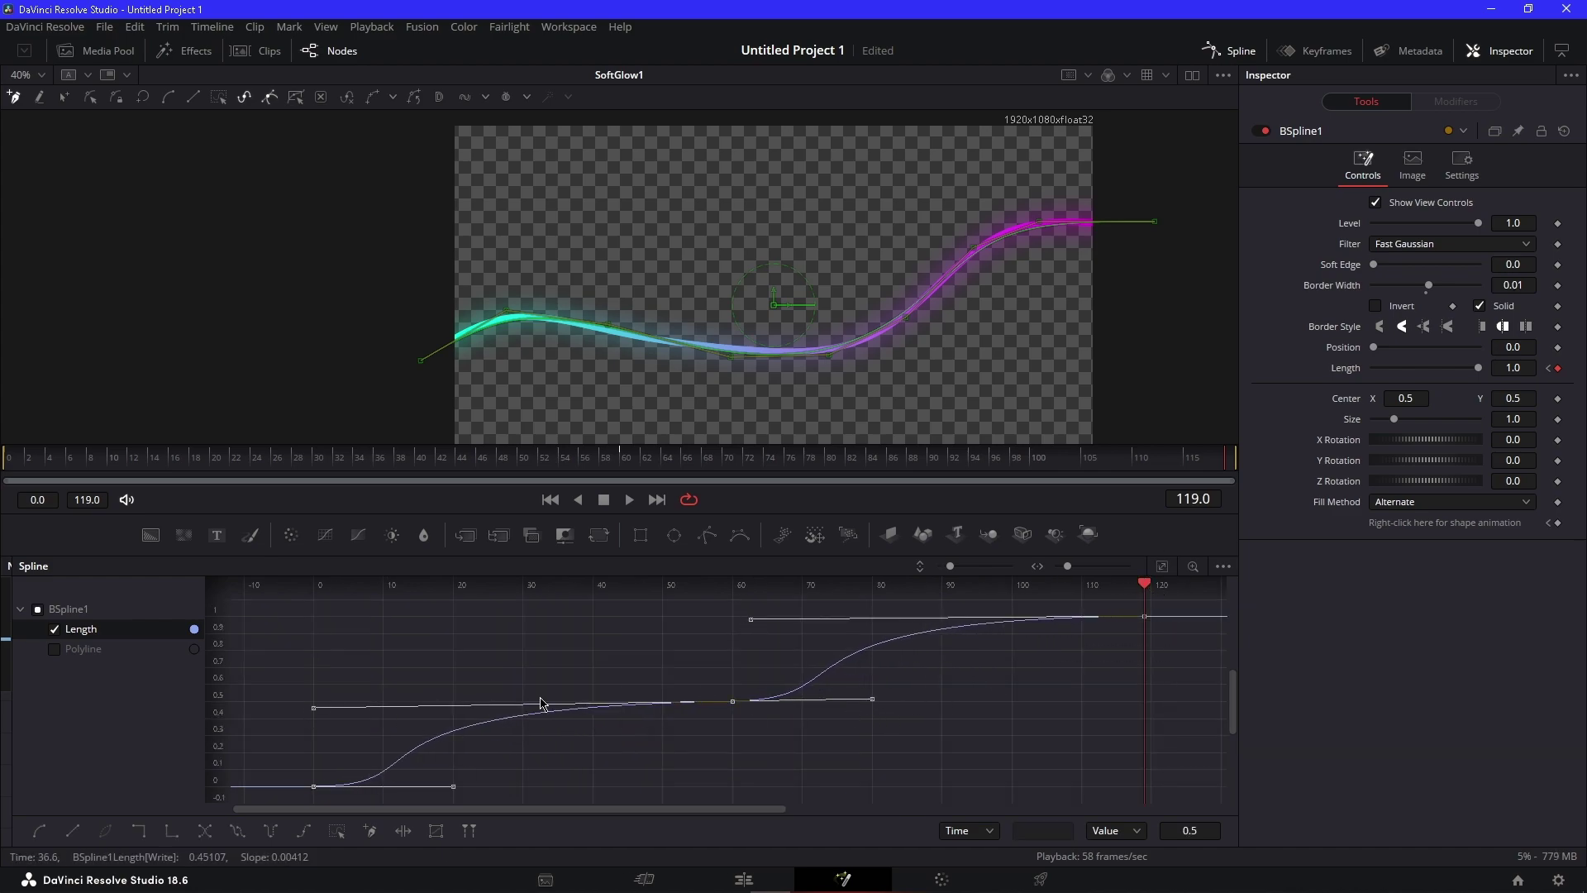
key(space)
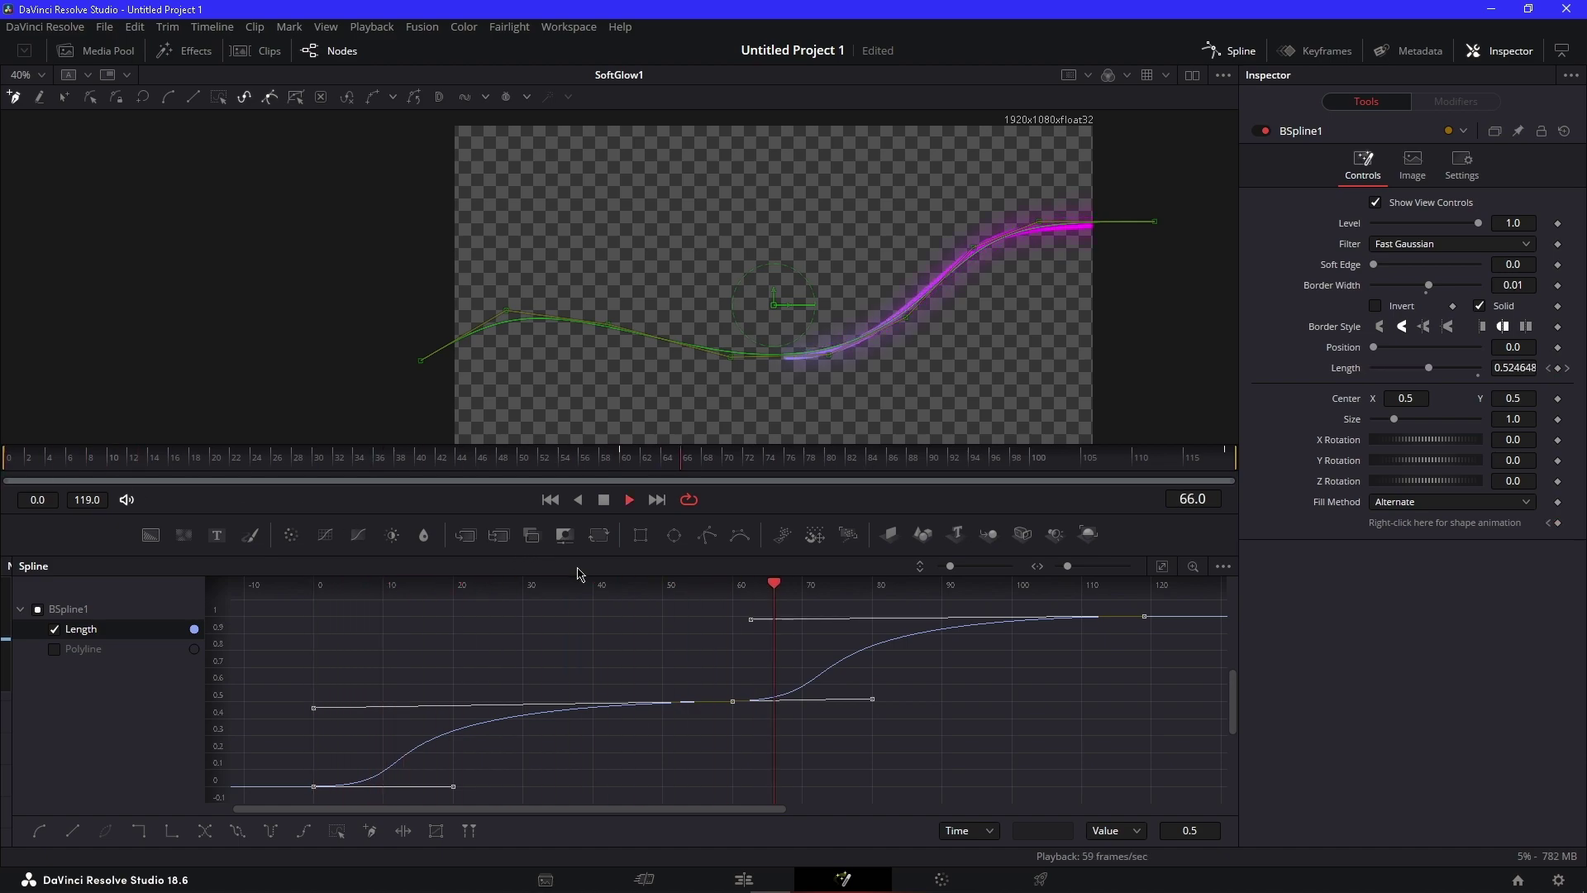
click(1230, 53)
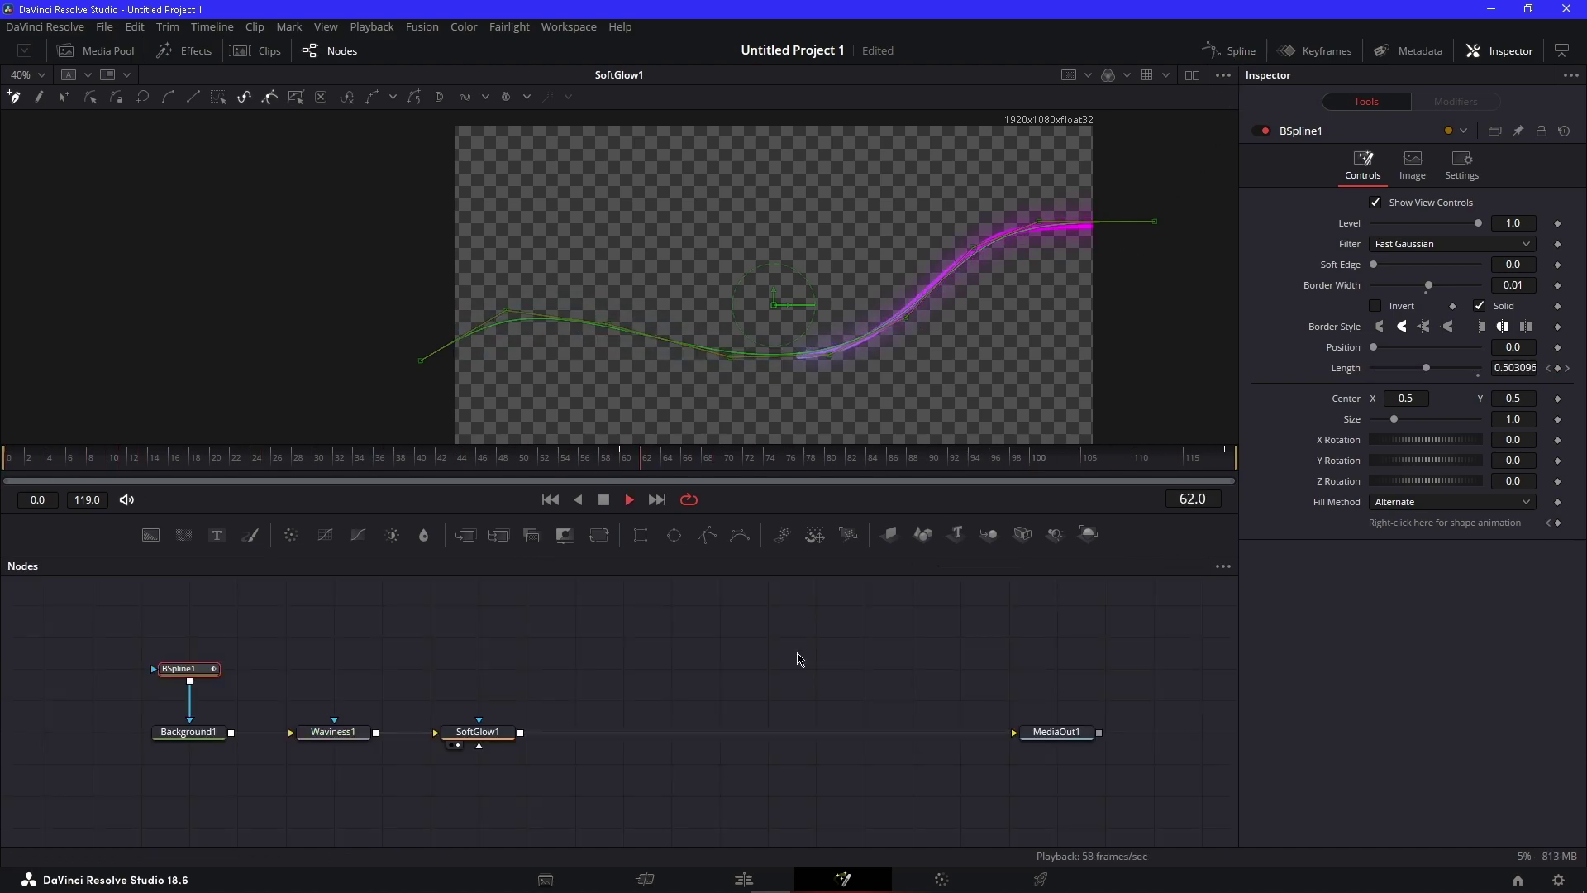
click(804, 683)
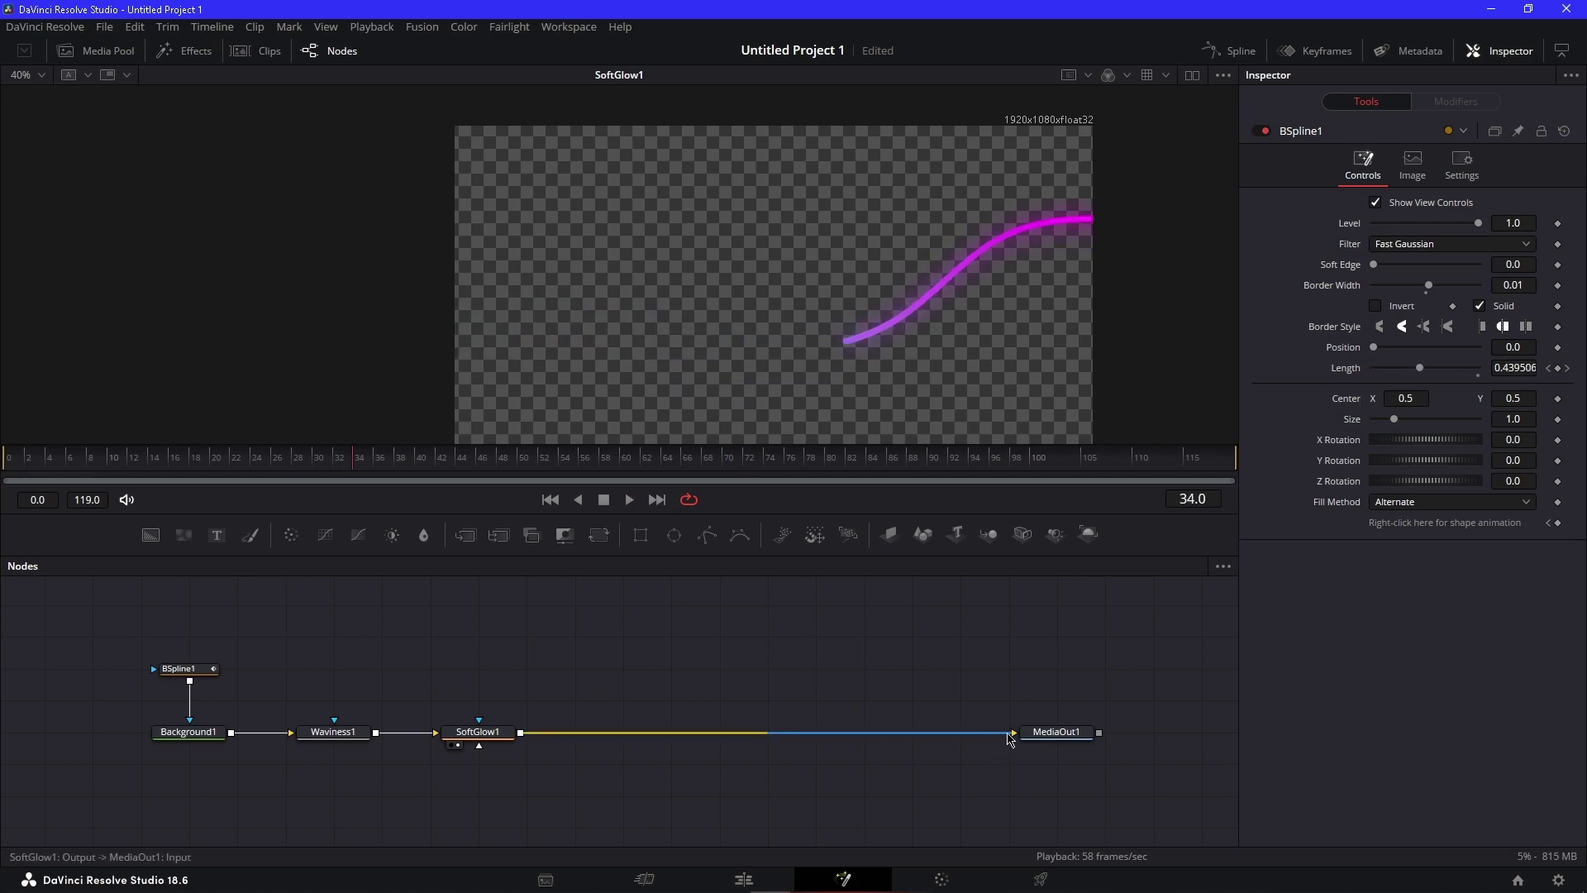
Add a Camera3D node to the composition, in the space between SoftGlow1 and MediaOut1
drag(1034, 670, 933, 695)
drag(956, 770, 1004, 770)
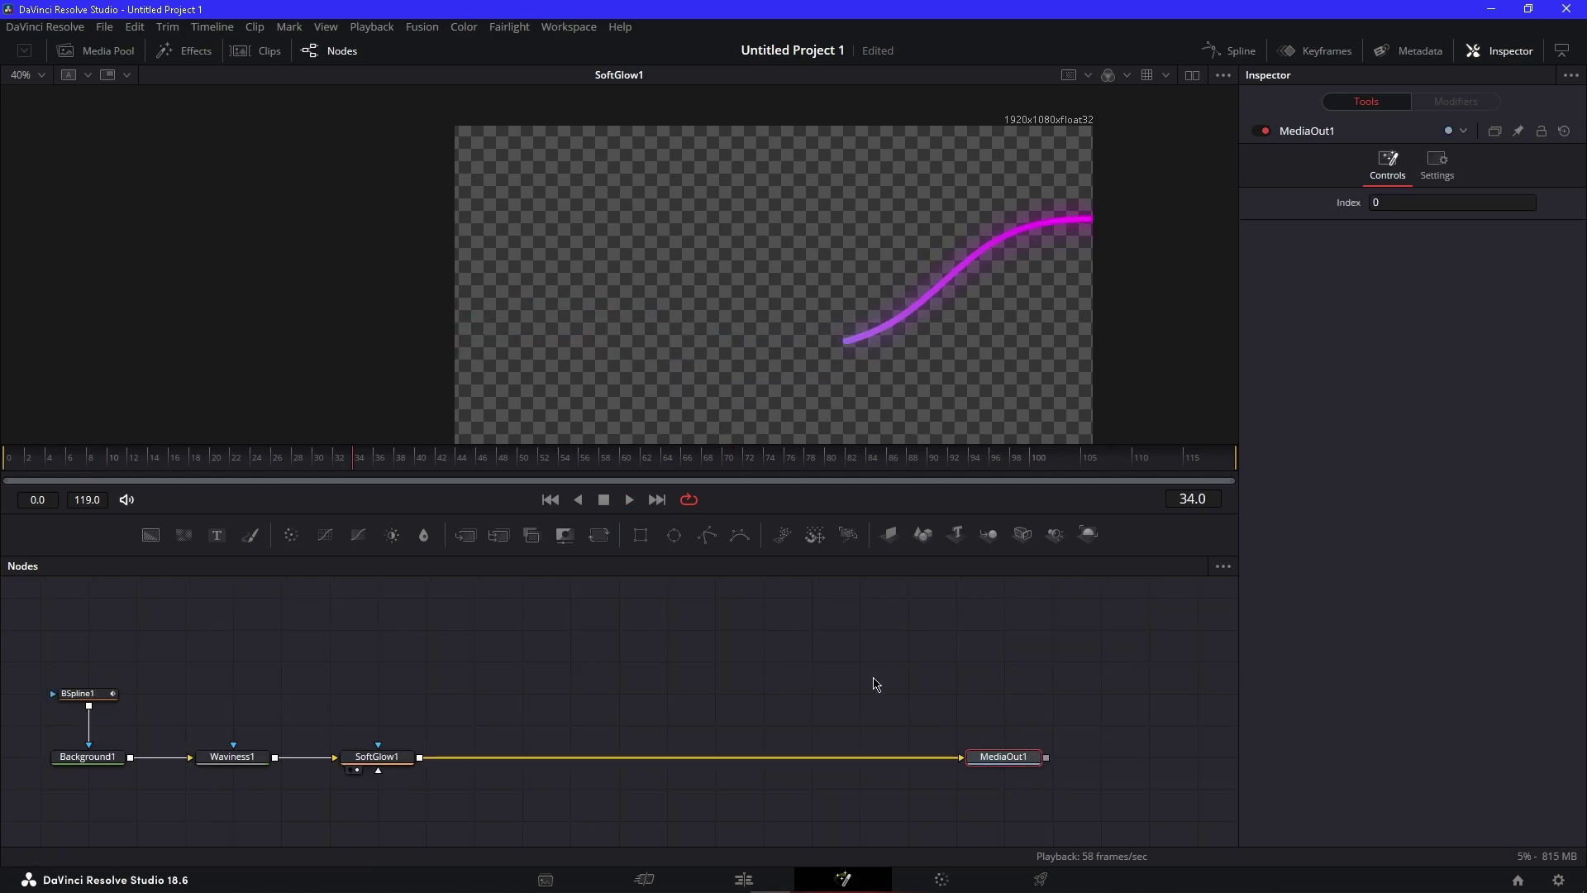
drag(919, 622, 967, 630)
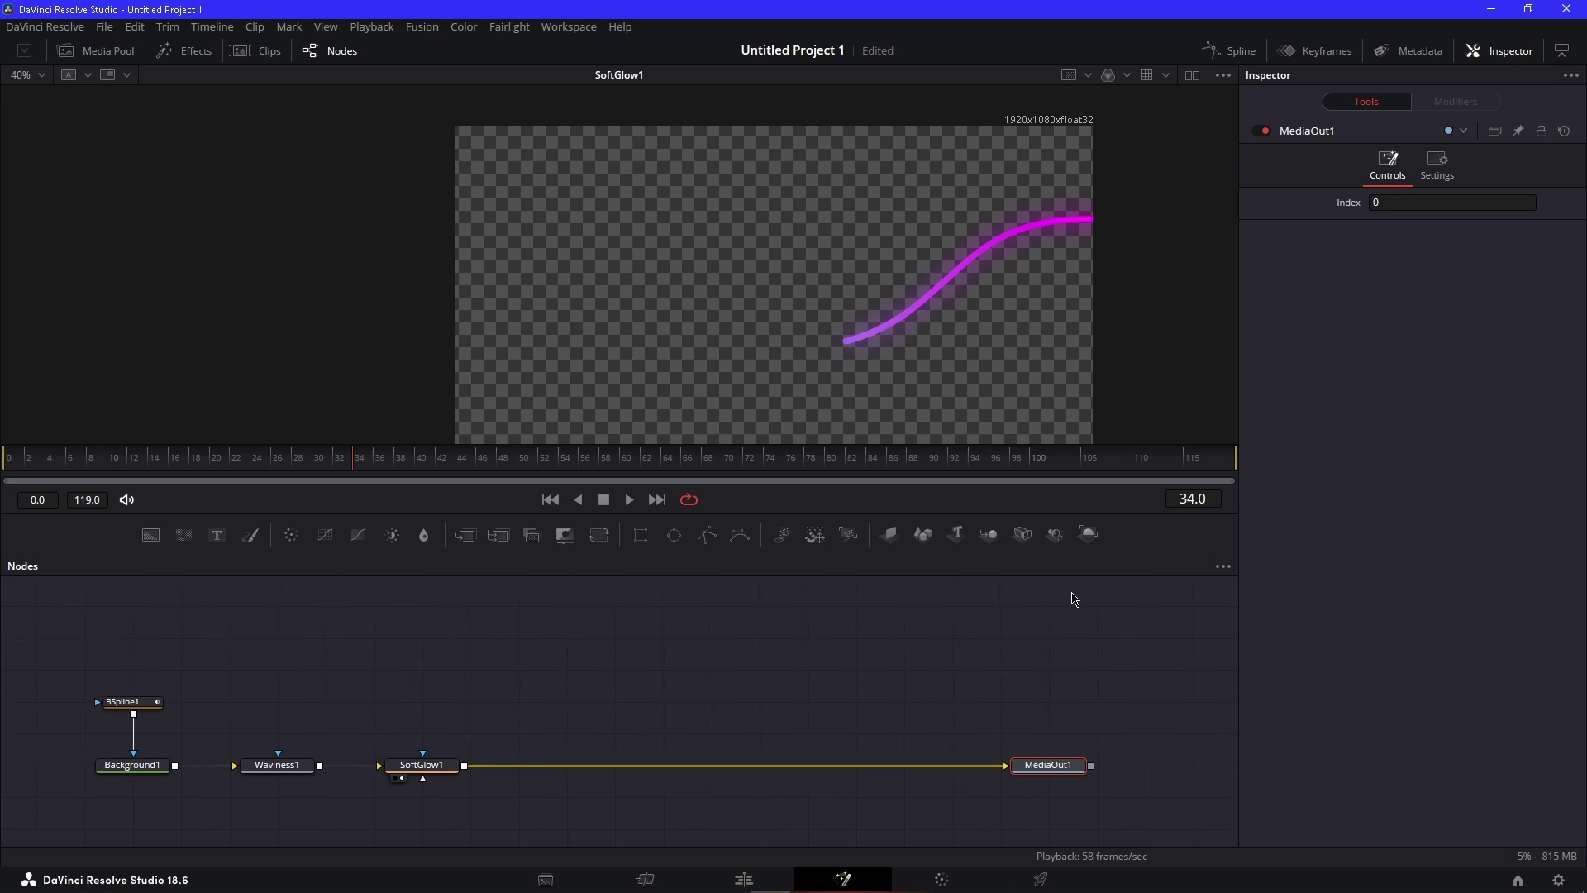
drag(1073, 598, 1015, 626)
drag(640, 668, 665, 707)
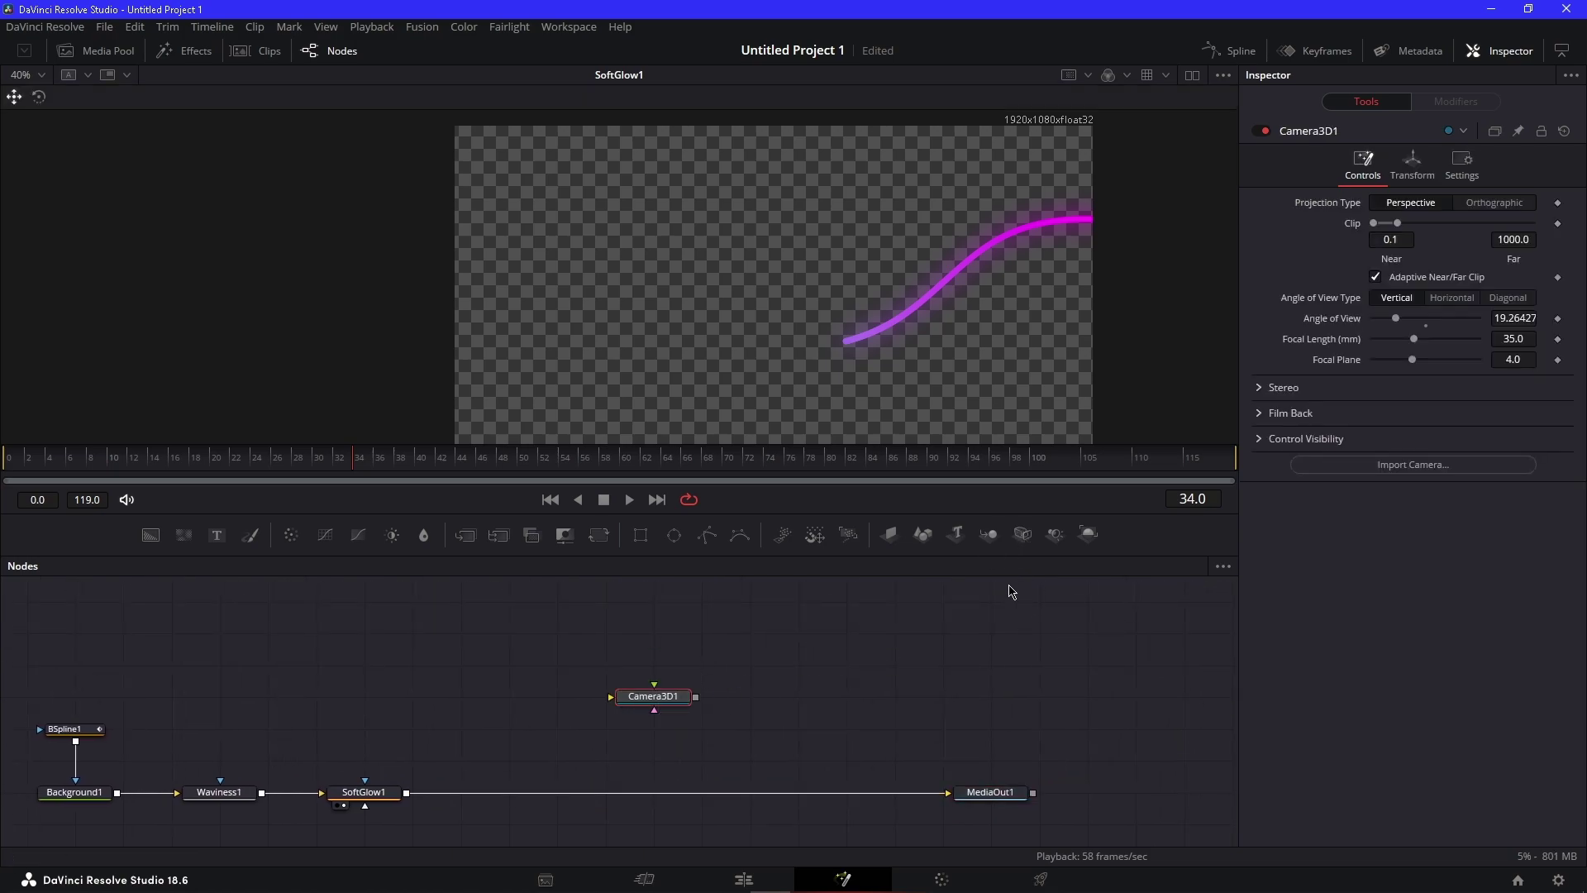
drag(704, 773, 824, 778)
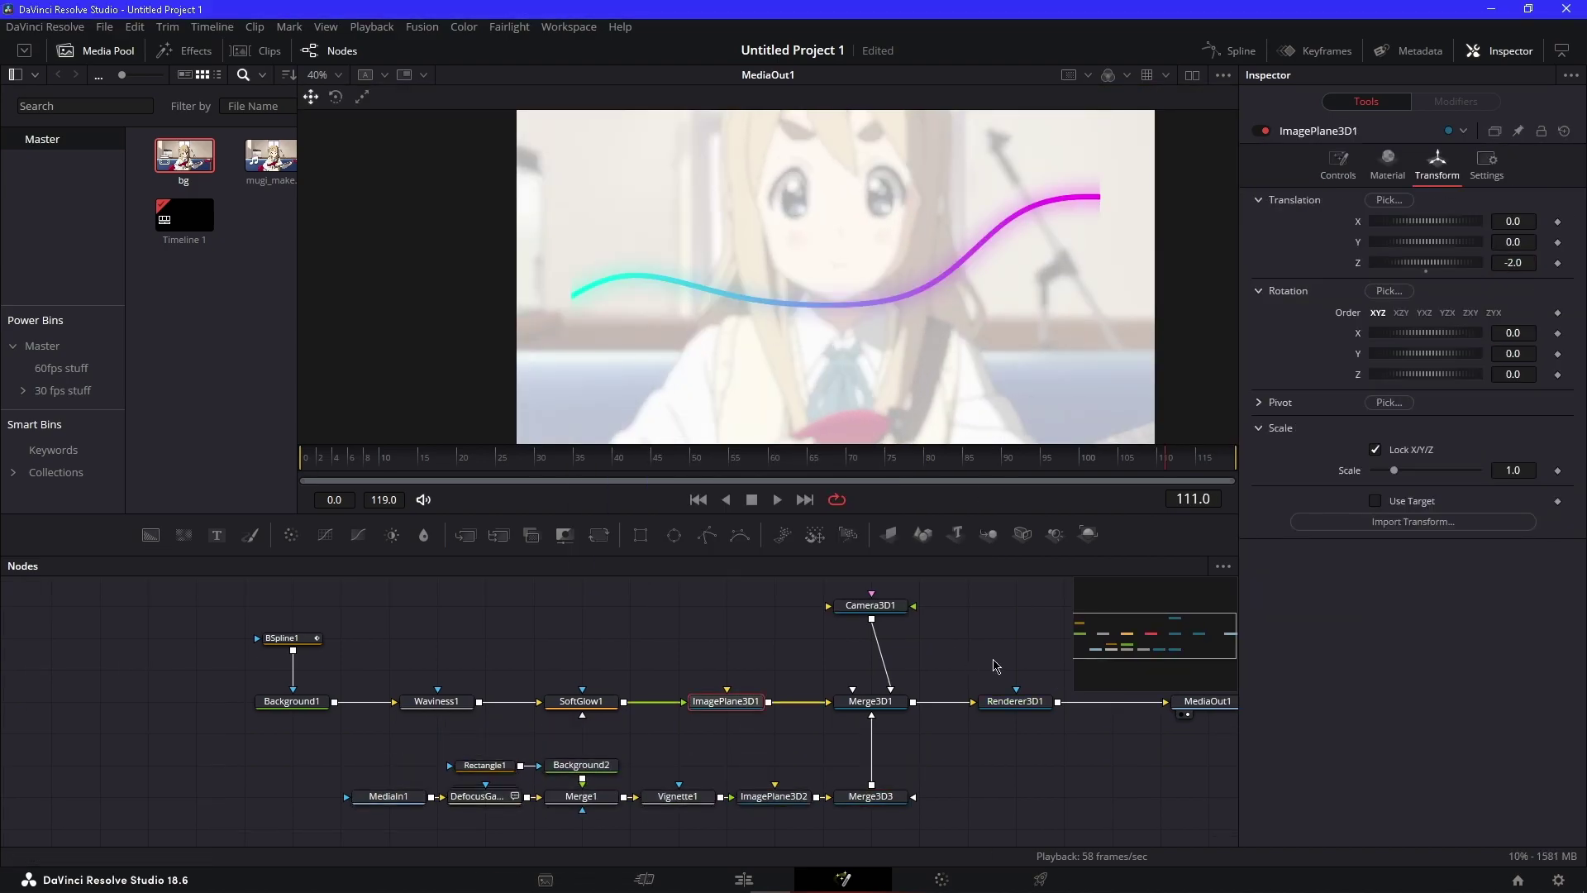
drag(1033, 653, 979, 665)
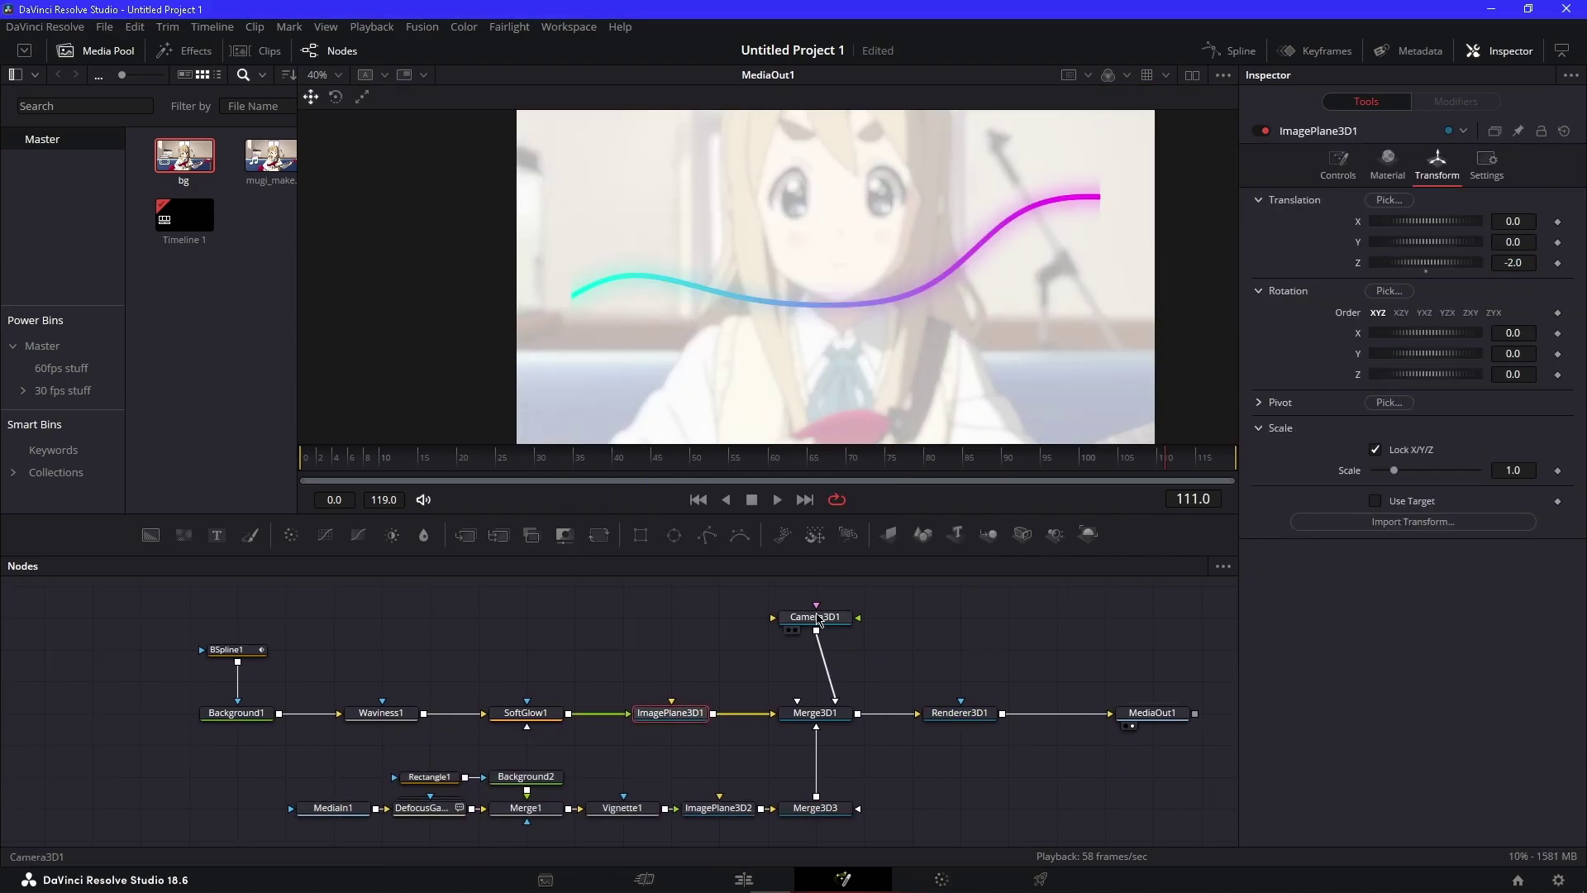
click(774, 460)
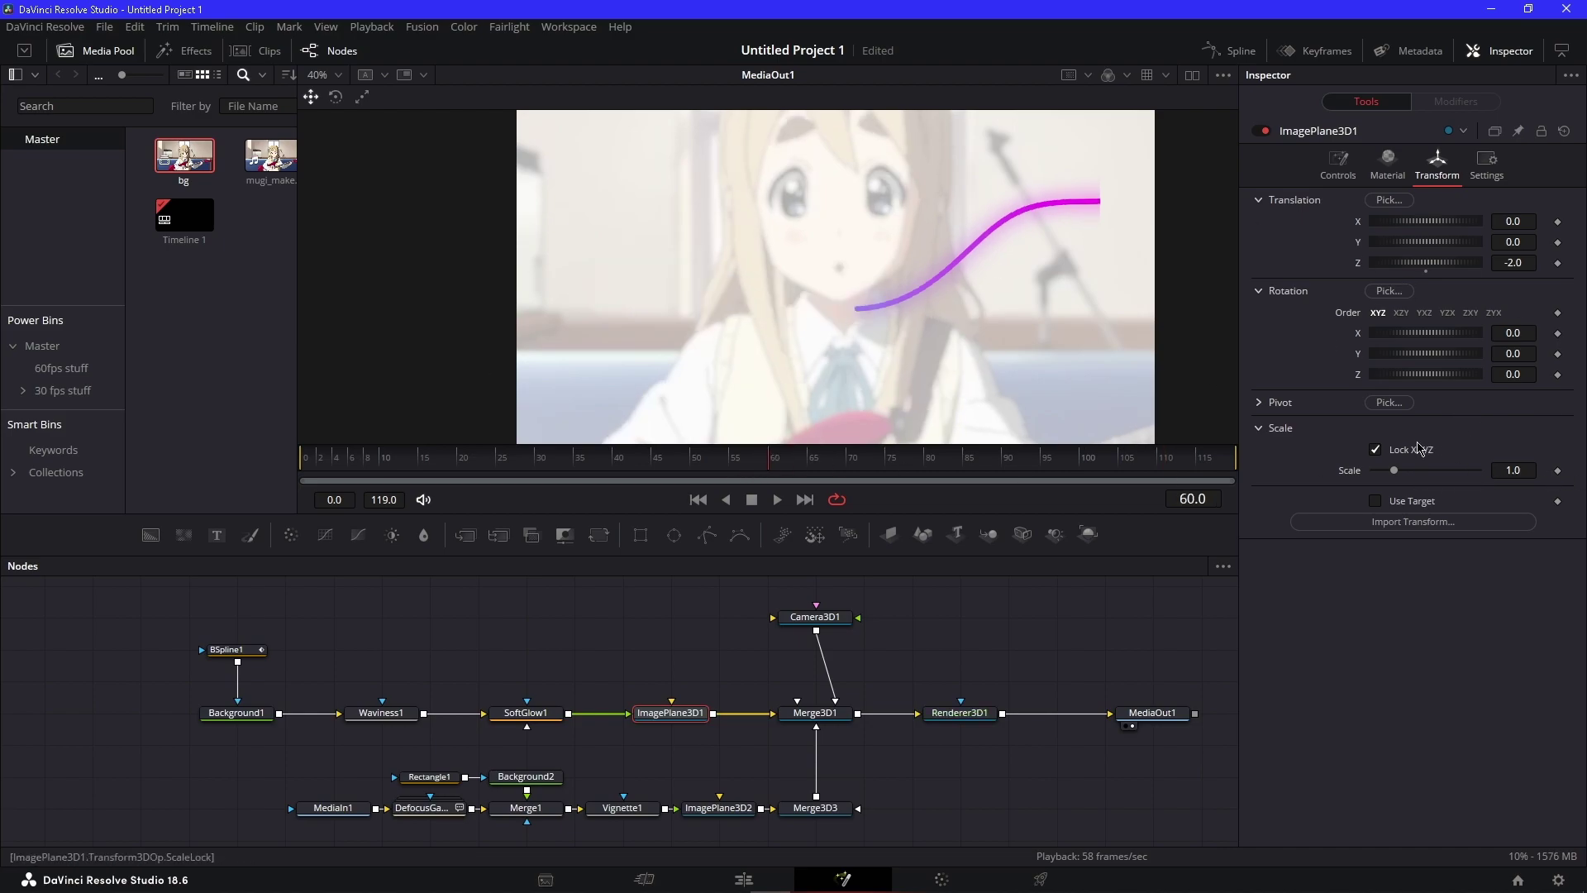
click(1375, 450)
key(ctrl+z)
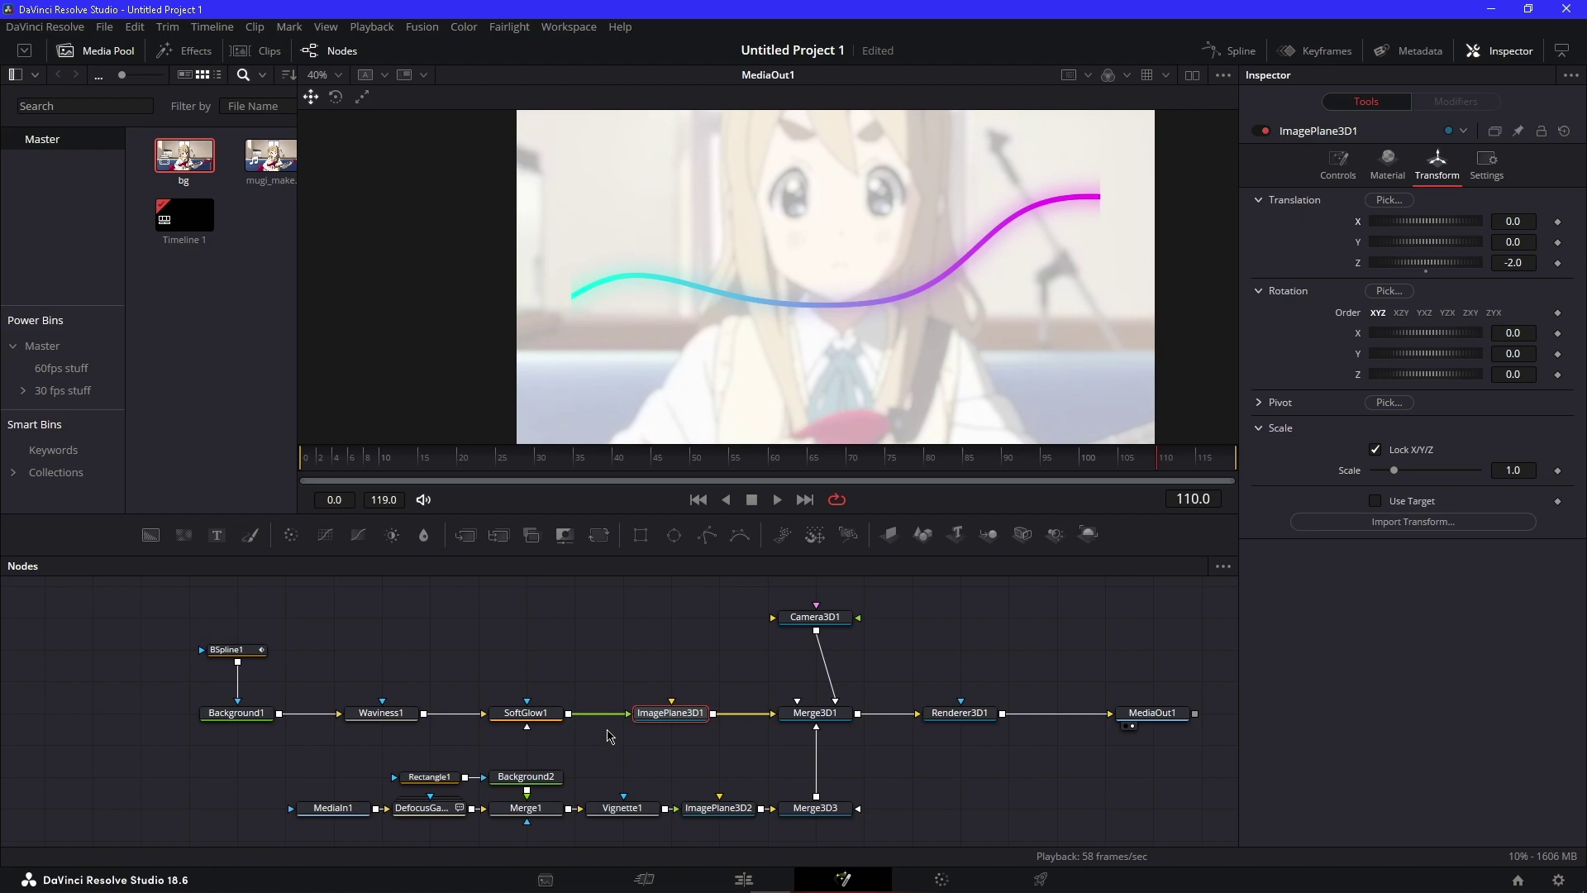
Move the BSpline1 node closer to Background1, and scale ImagePlane3D1 to 2.5 in X and 1.5 in Y with its axes unlocked
drag(214, 661, 215, 692)
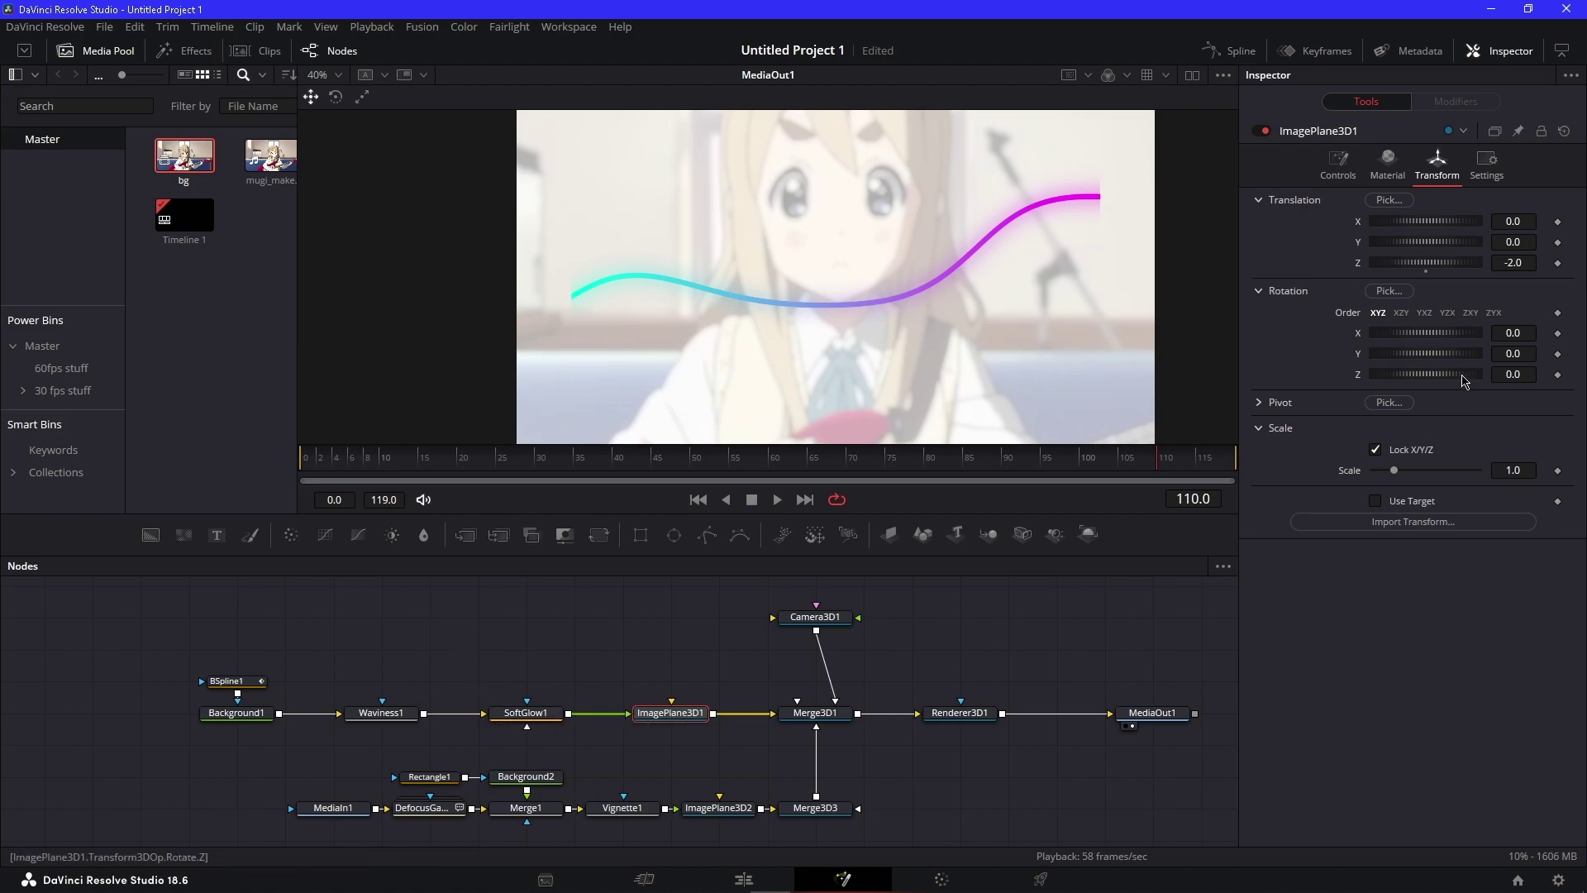
click(1377, 450)
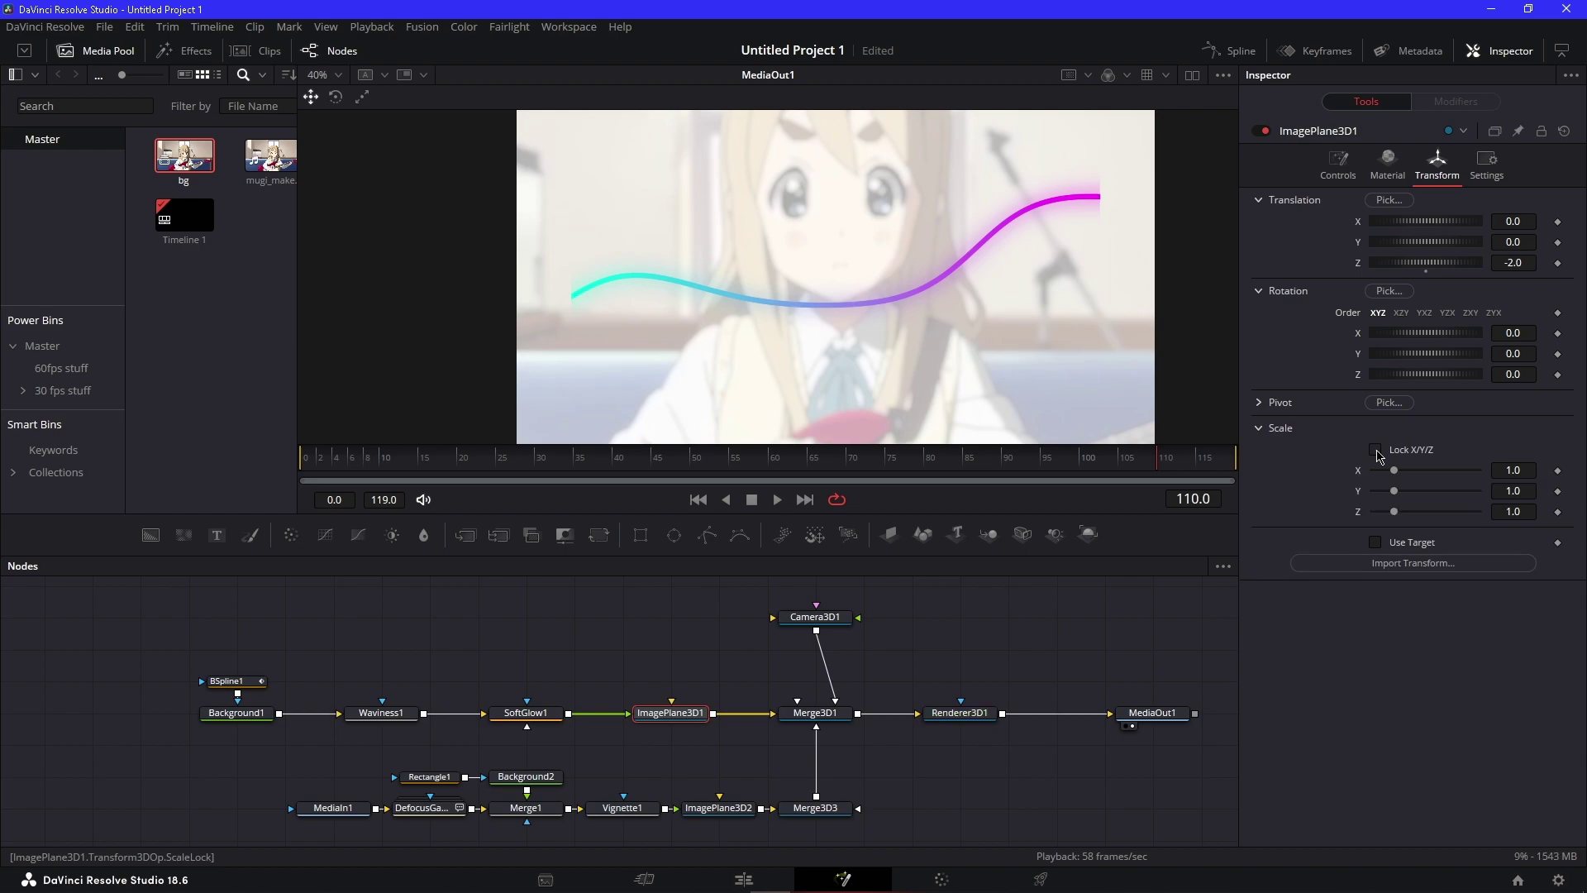
click(1469, 471)
click(1469, 471)
click(1469, 471)
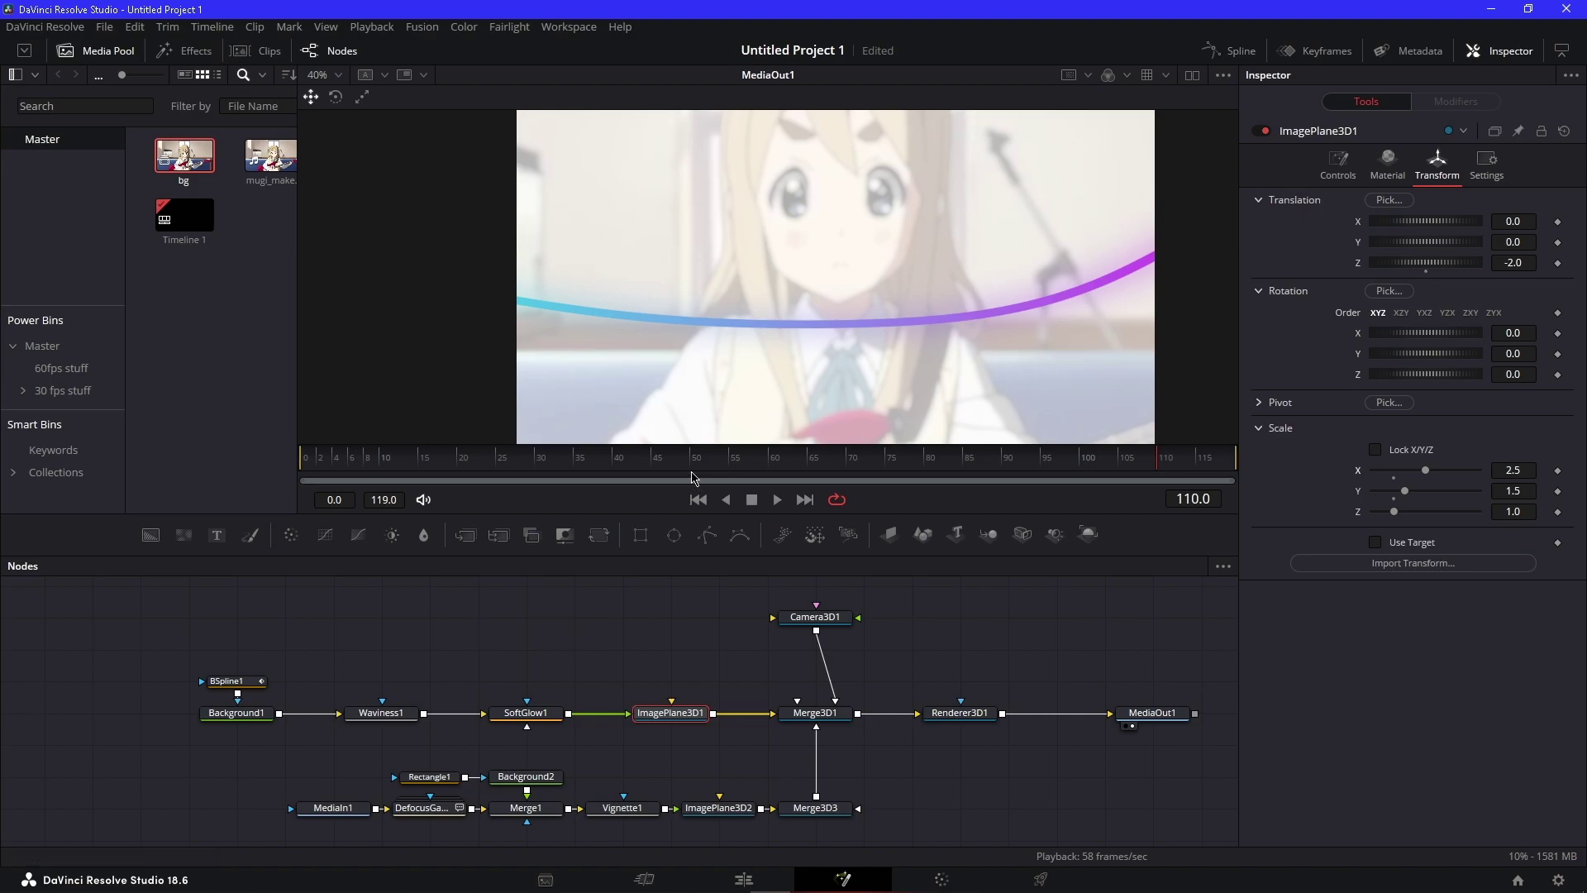
click(366, 457)
drag(653, 465, 818, 498)
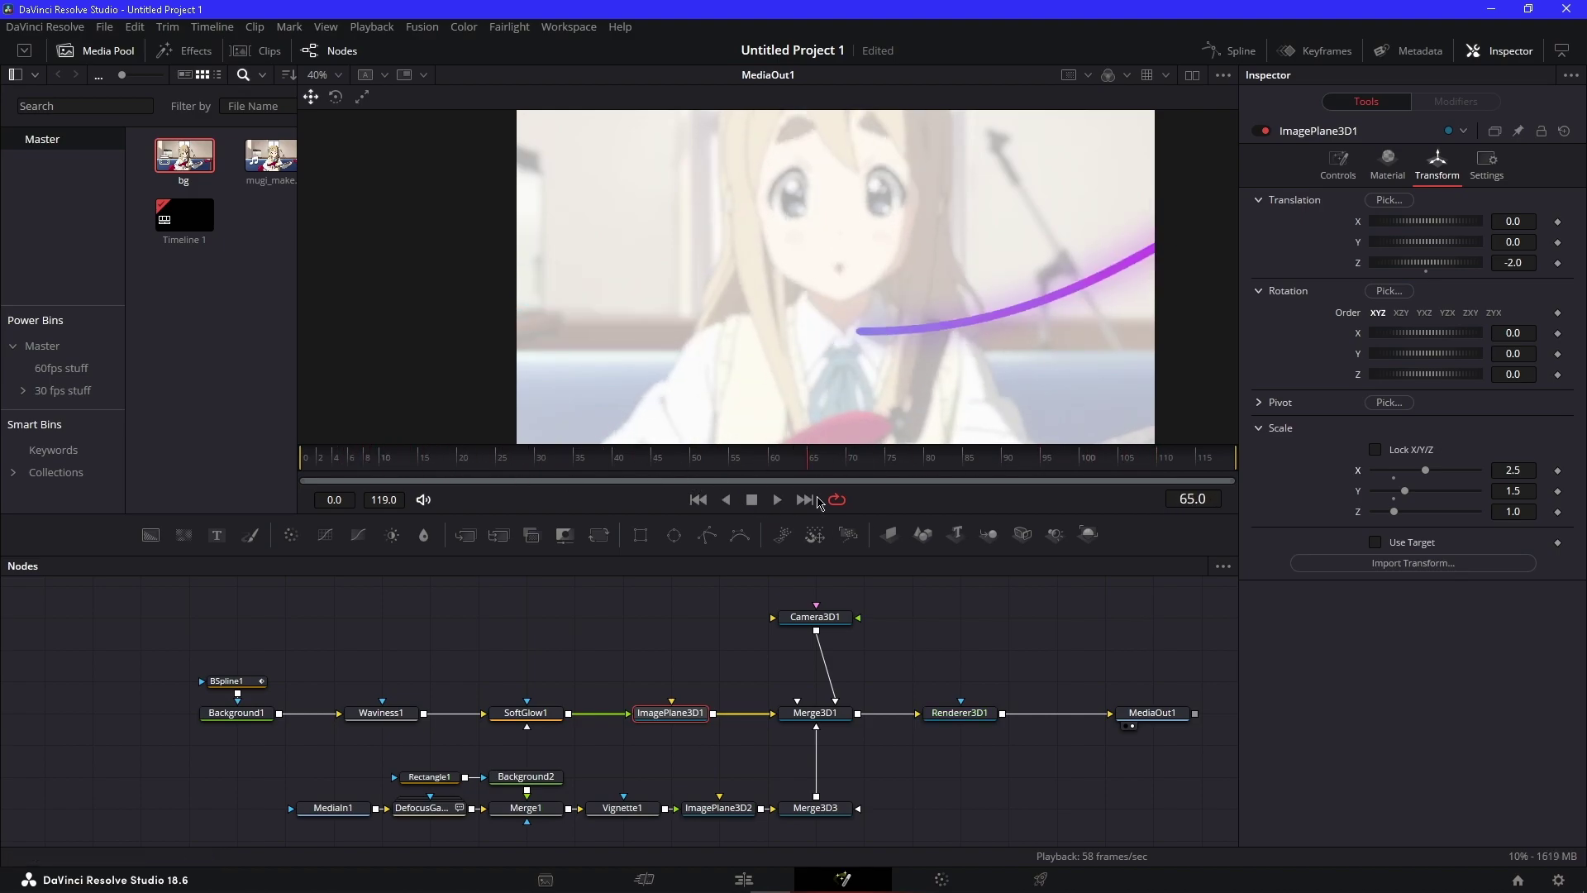
Keyframe Camera3D1's X translation at 0.889 on frame 0, with further keyframes on frame 60 and the last frame to follow the line
click(815, 617)
key(Home)
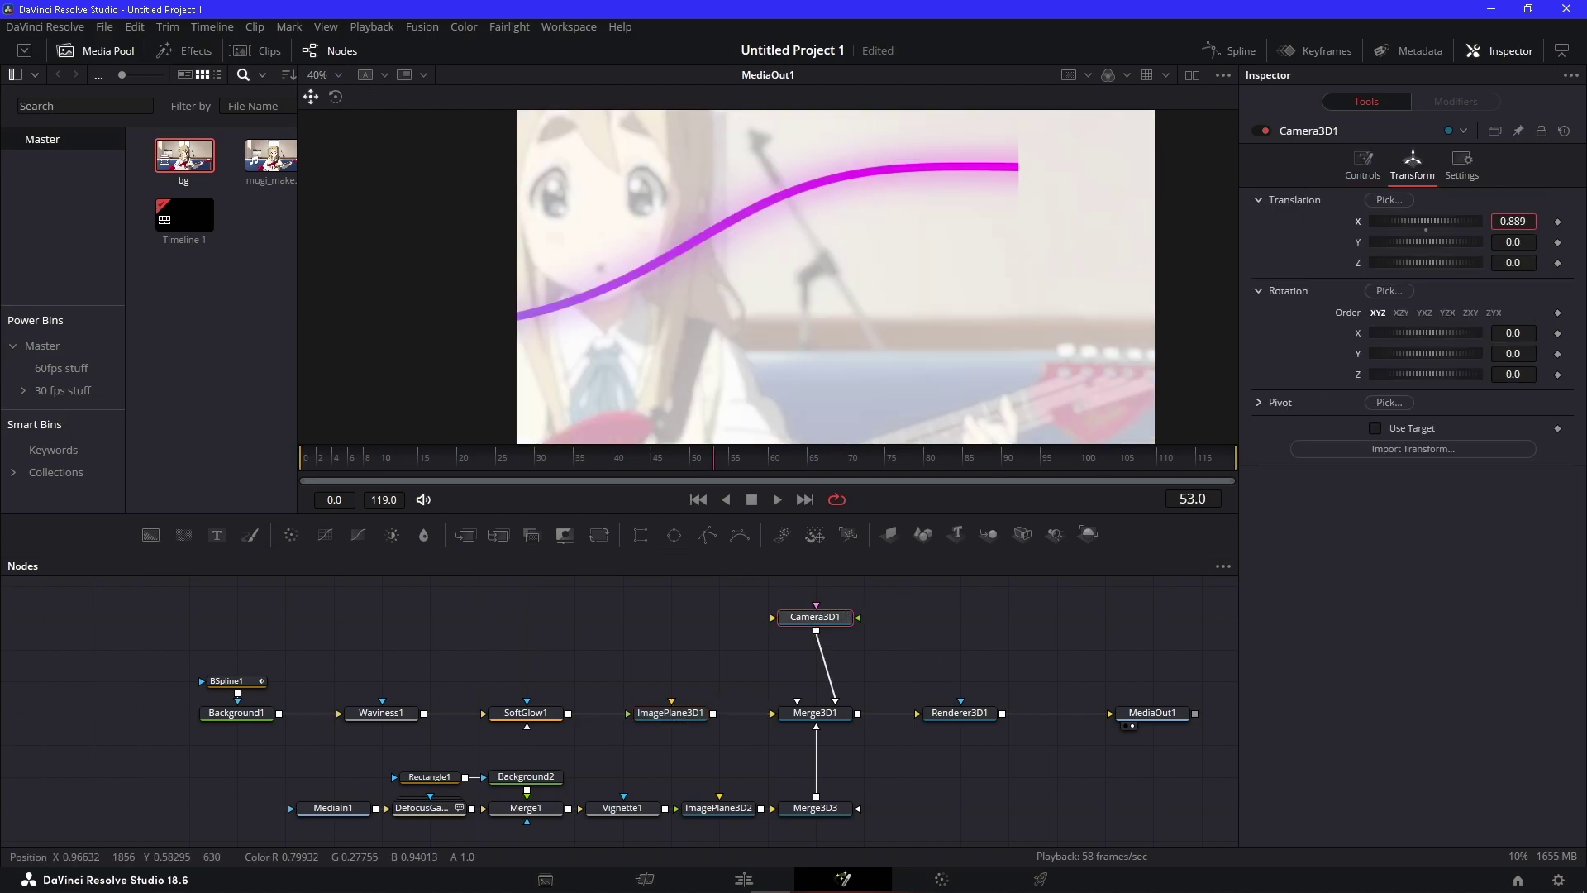
drag(1529, 224, 1512, 224)
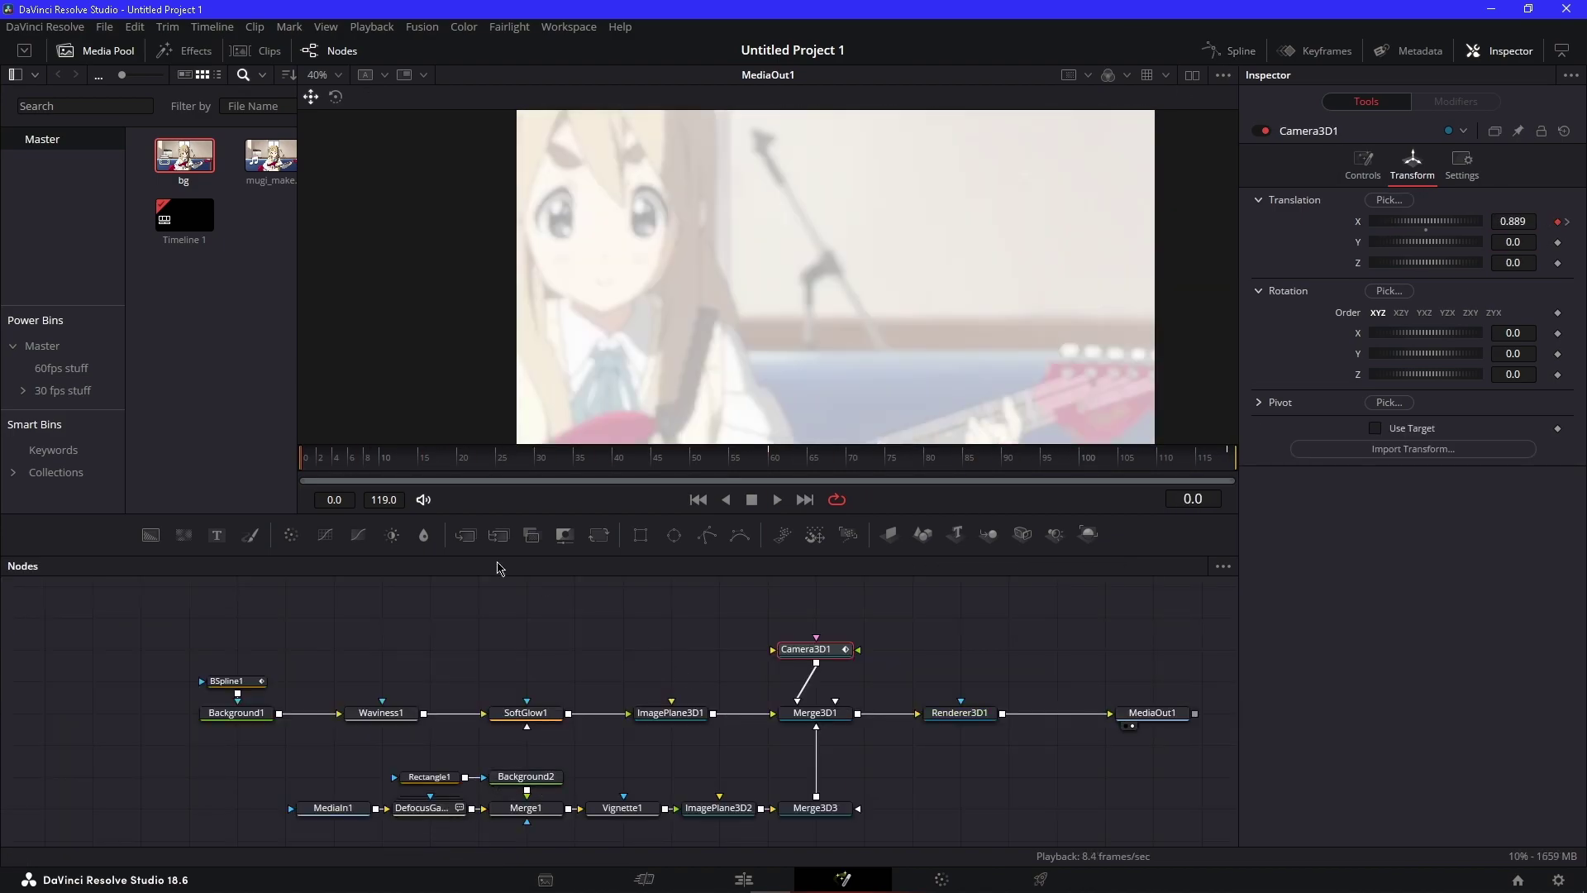
Smooth the camera's X Offset curve in the spline editor with long easing handles, and play back the camera move
drag(304, 464, 683, 487)
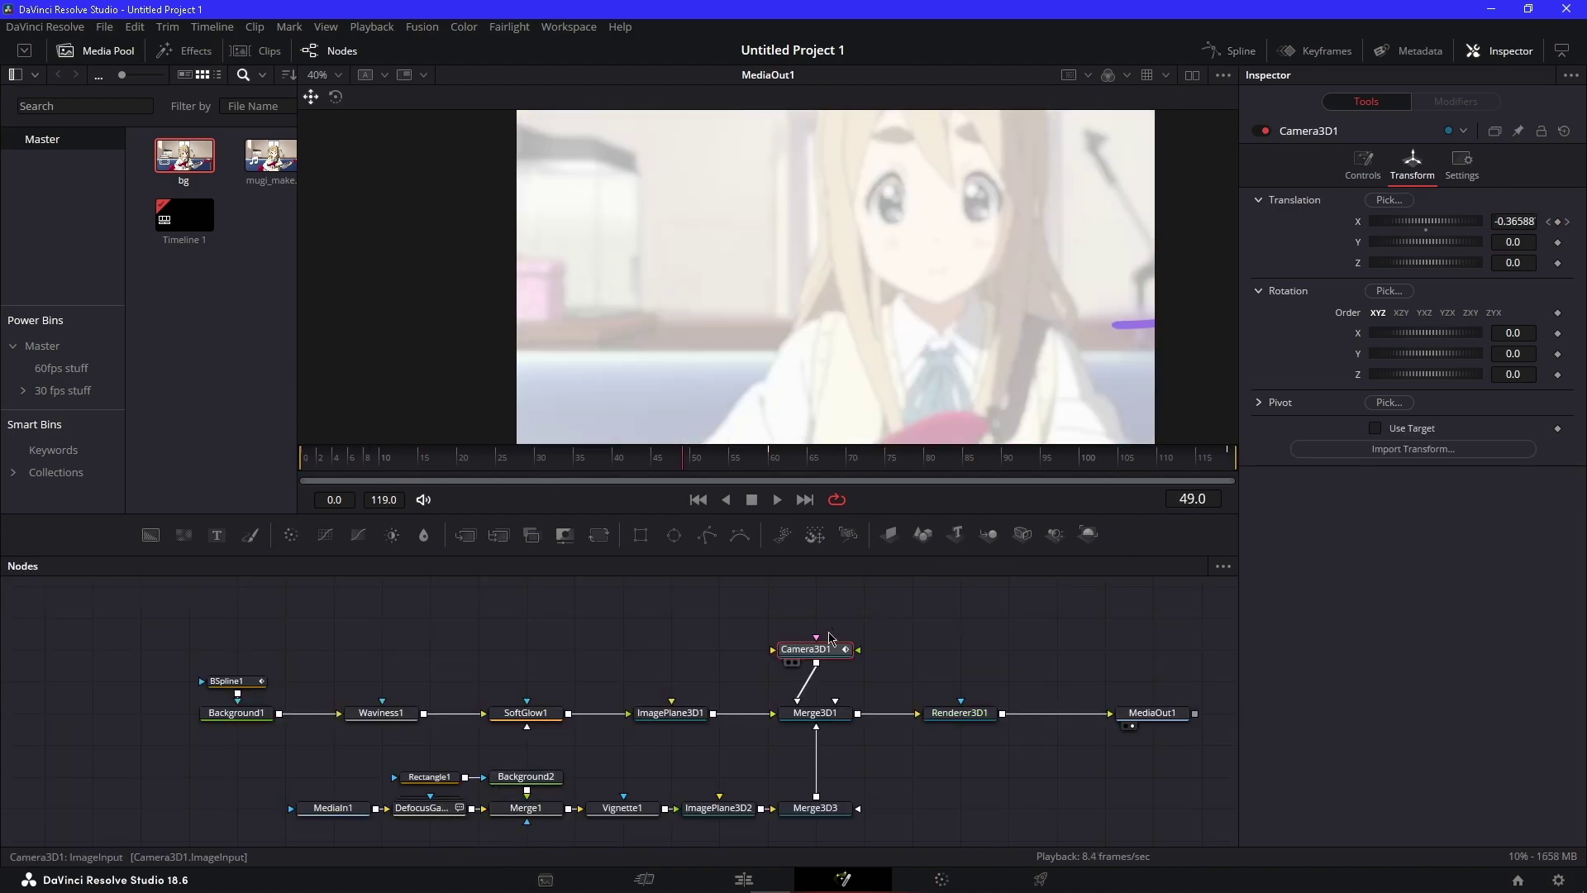
click(1212, 55)
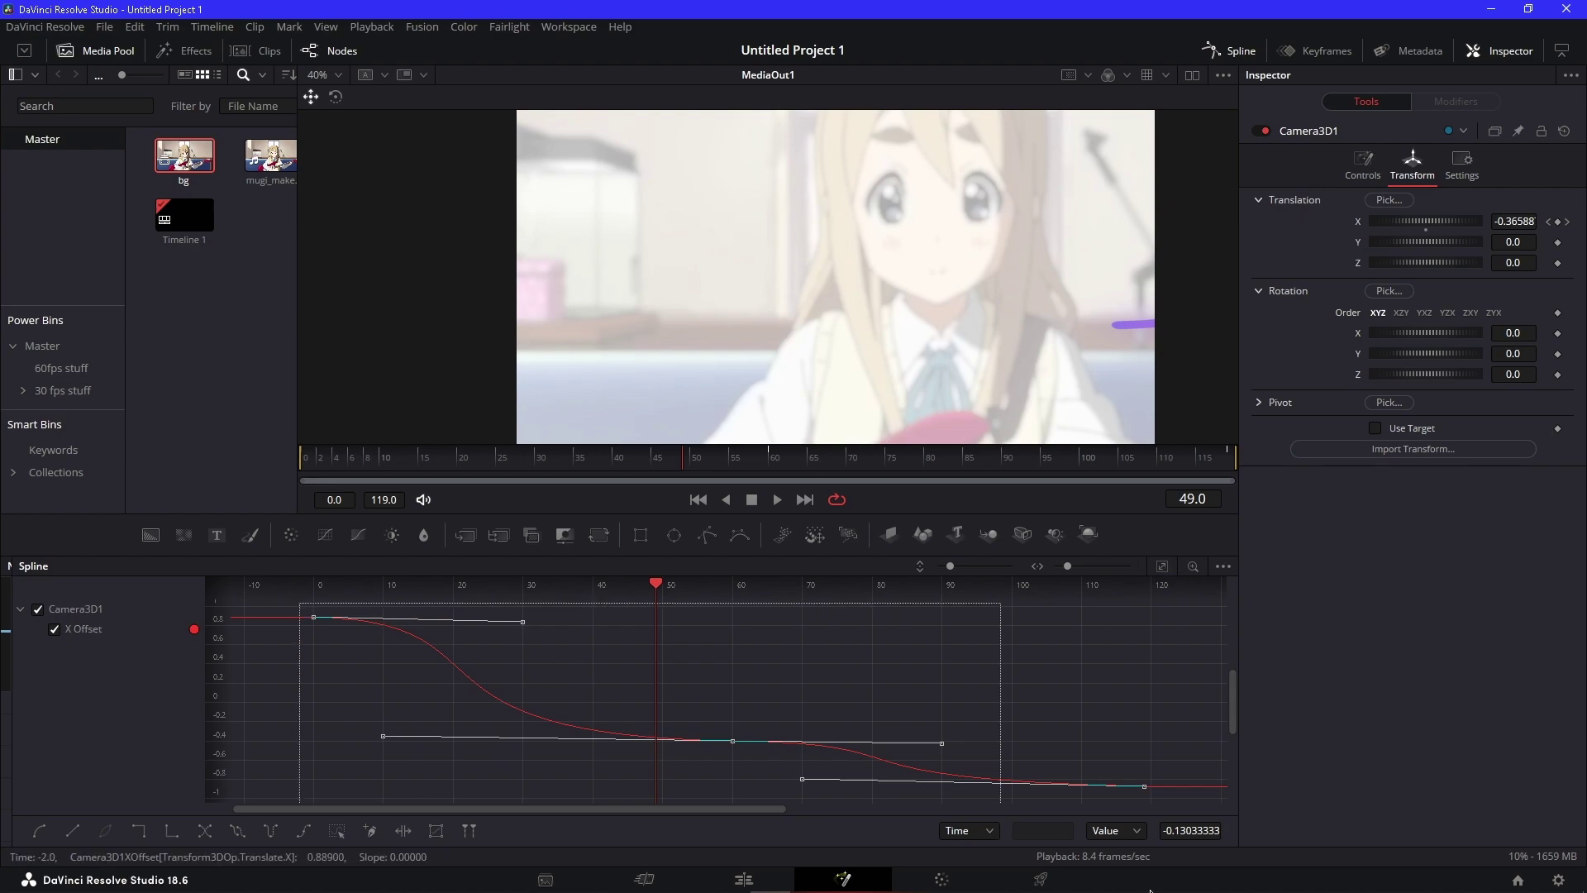
click(1232, 50)
key(space)
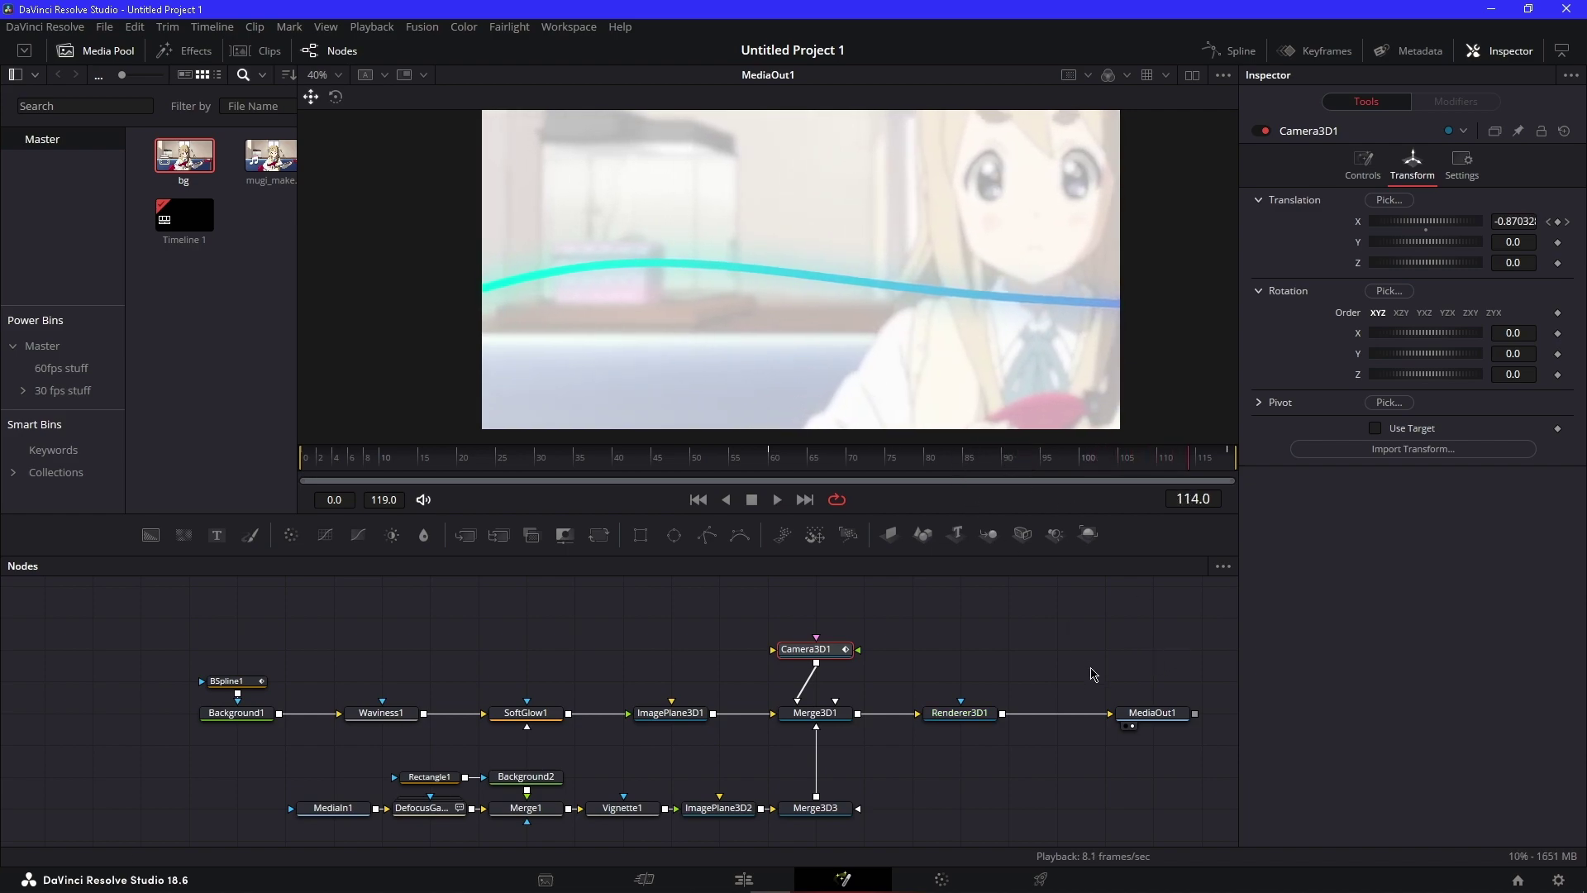
Scrub through the composition and the Fusion Composition clip on the edit timeline to check the line animation
drag(1023, 665, 782, 684)
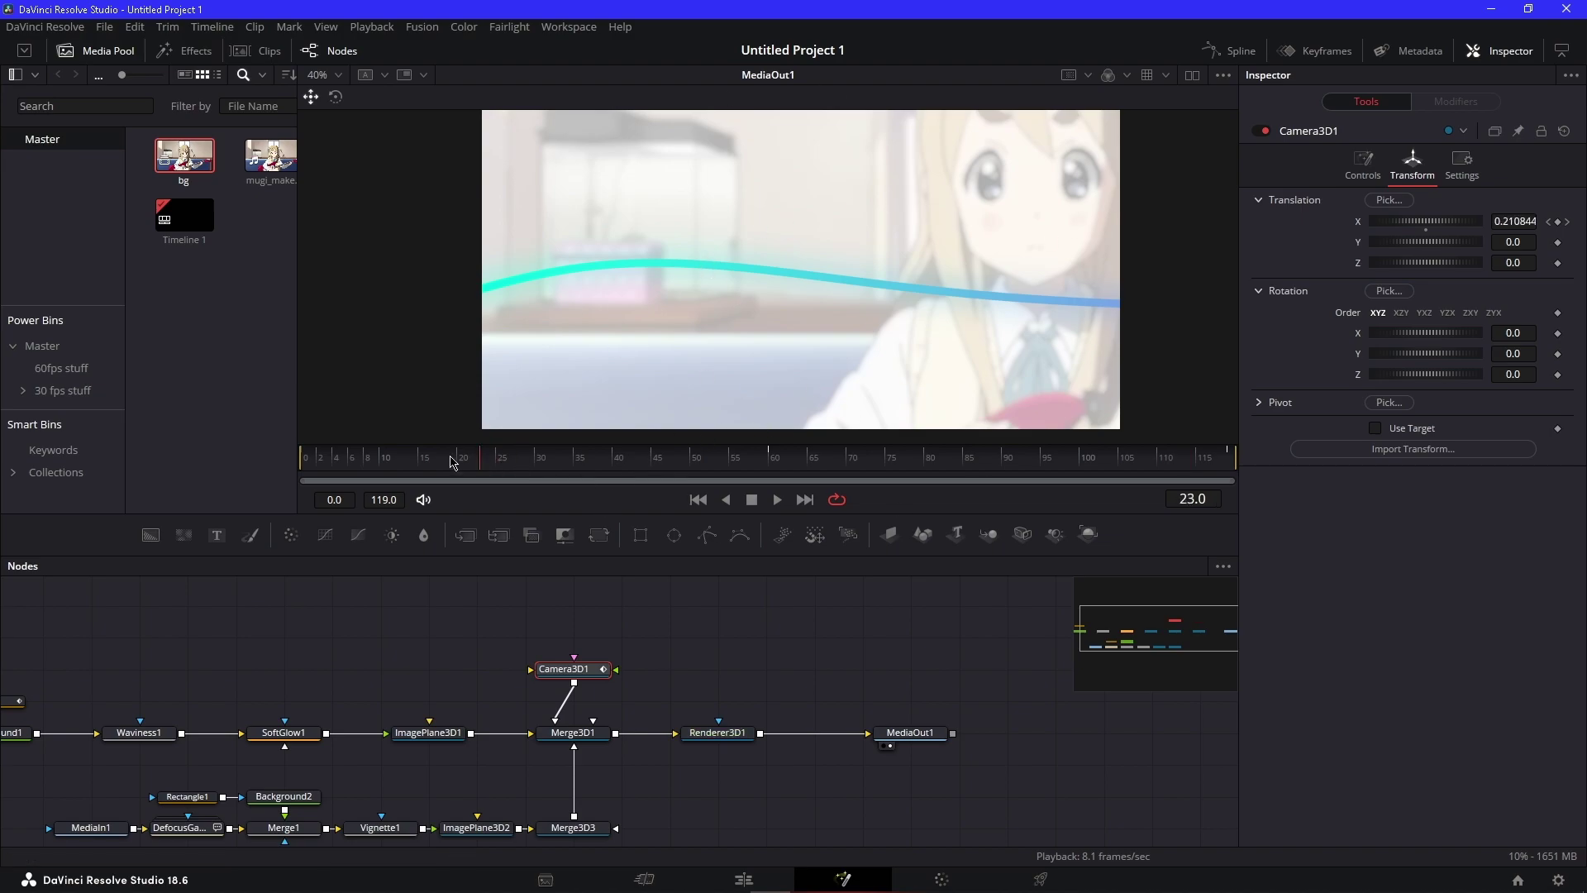
drag(405, 458, 529, 465)
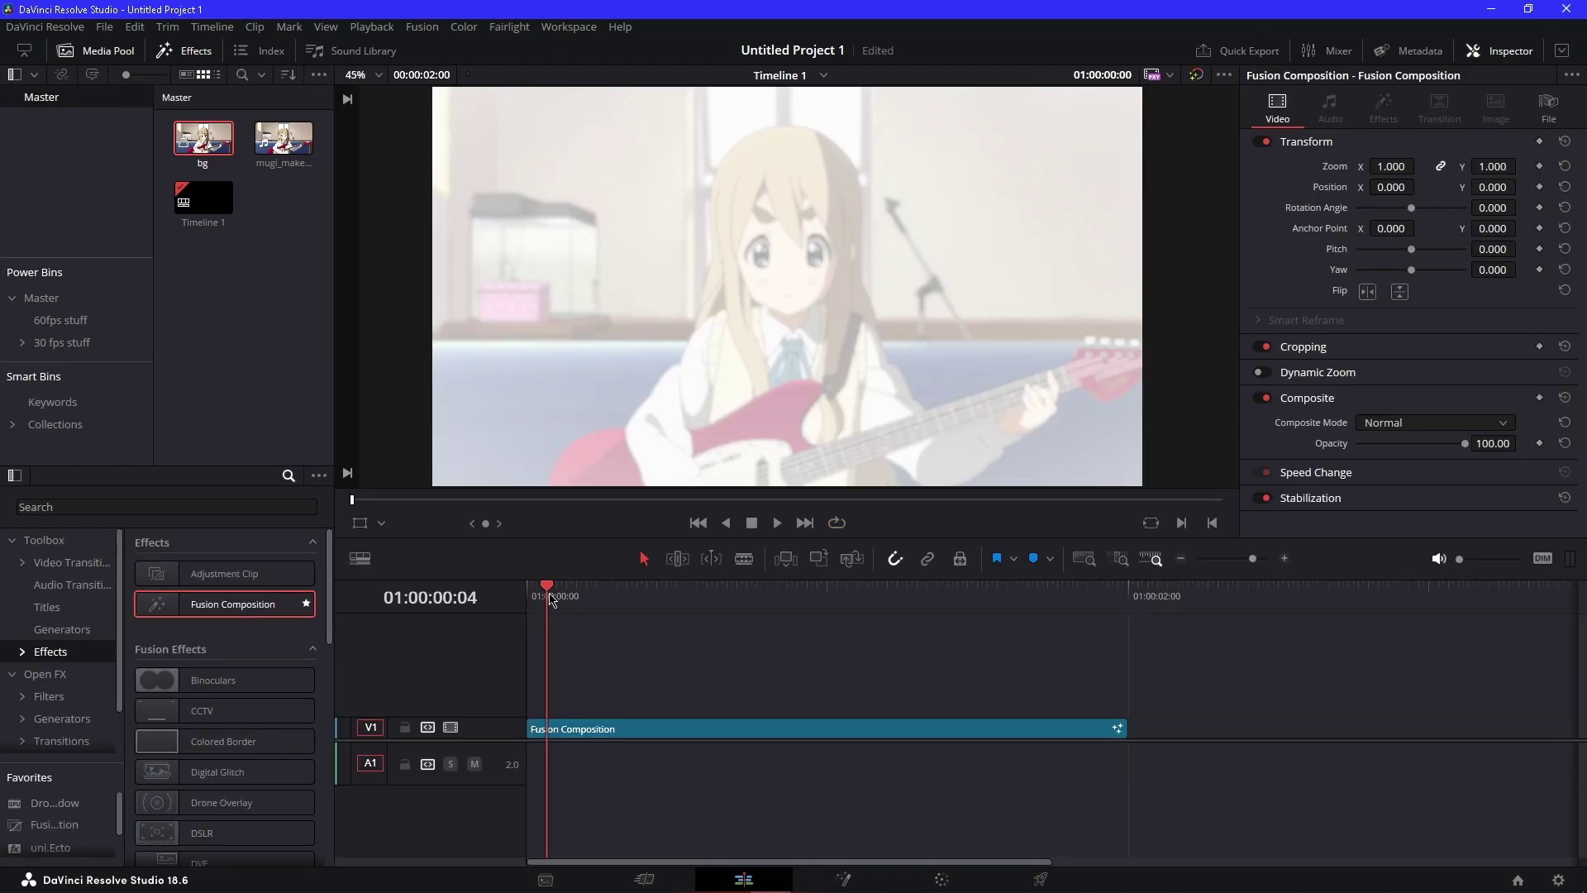
drag(553, 600, 1034, 581)
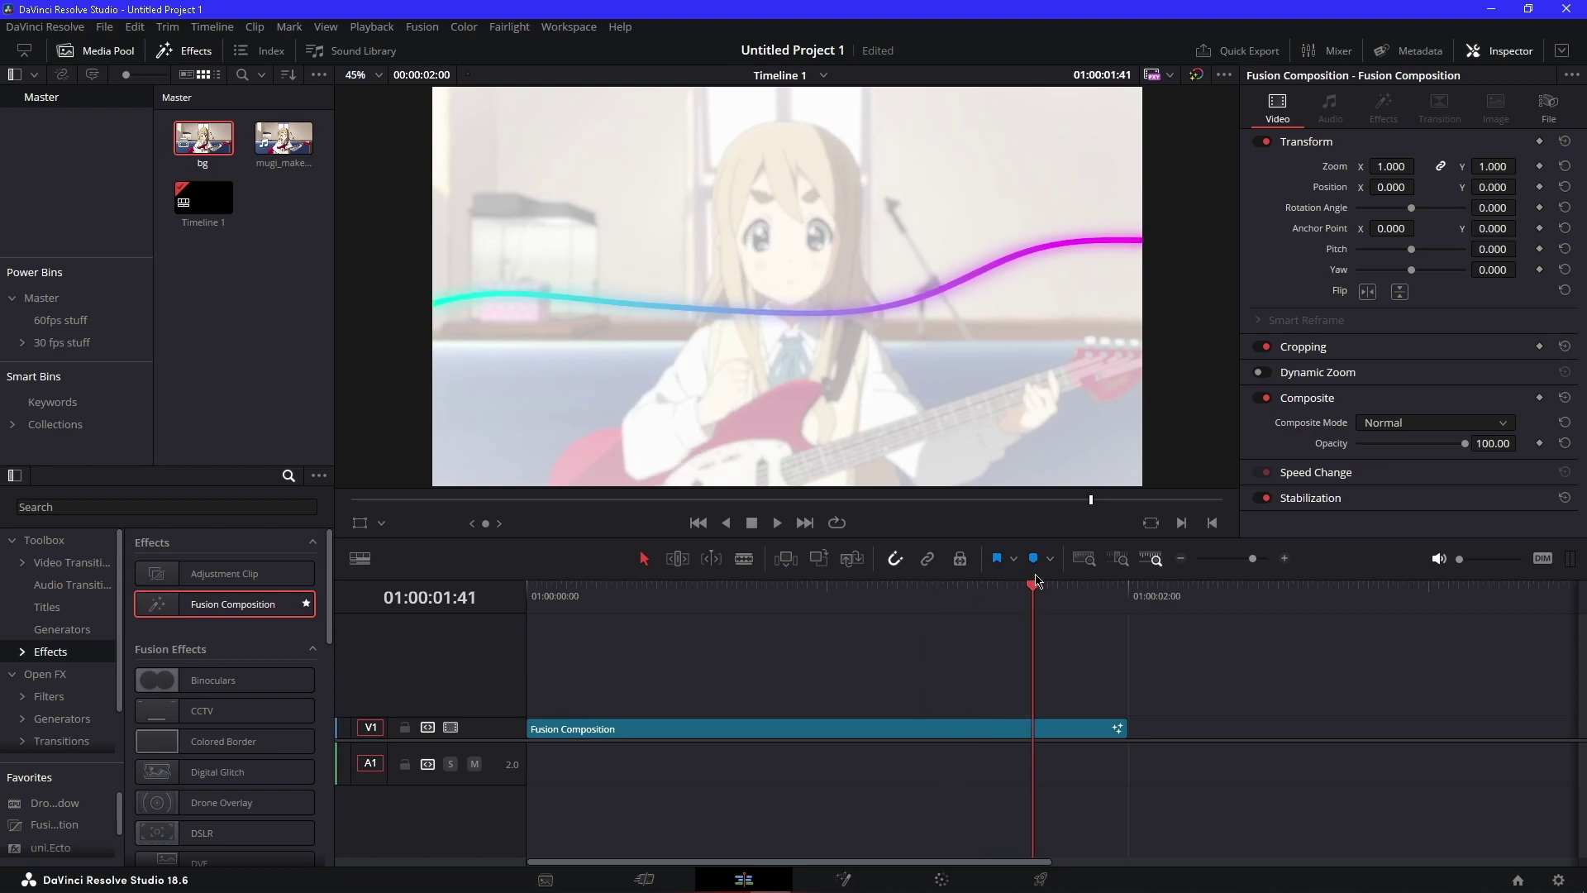